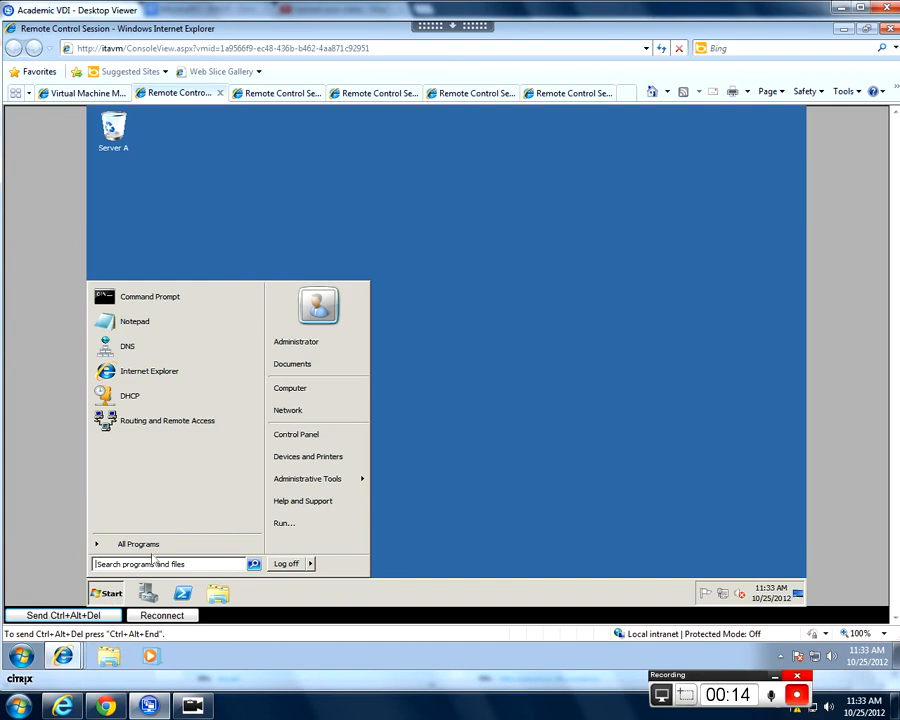
- Open the DHCP administrative console, maximize its window and widen the console tree
mouse_move(318, 478)
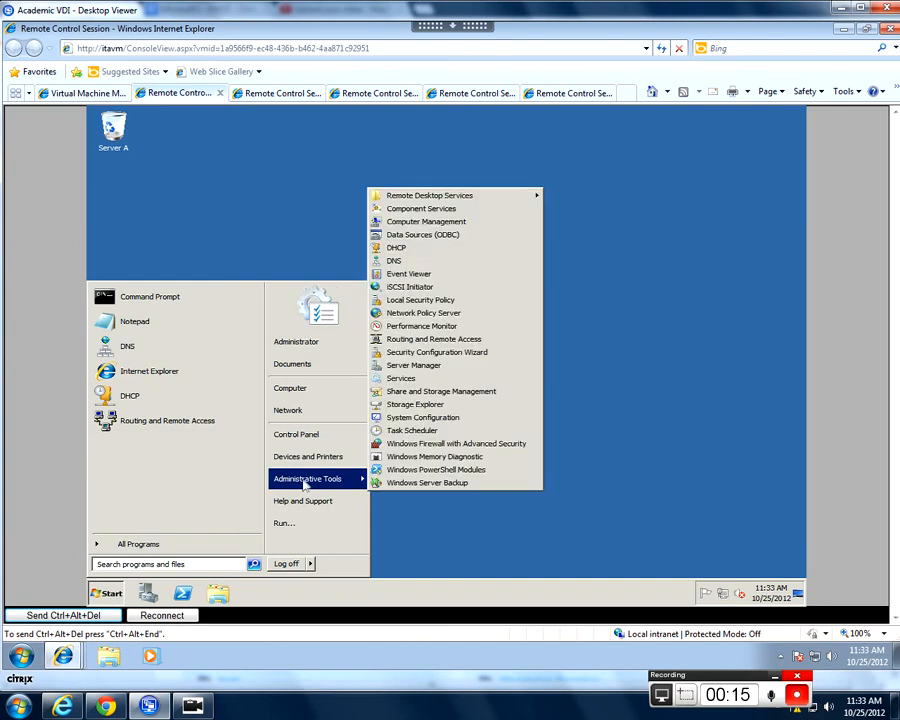
click(396, 247)
click(531, 157)
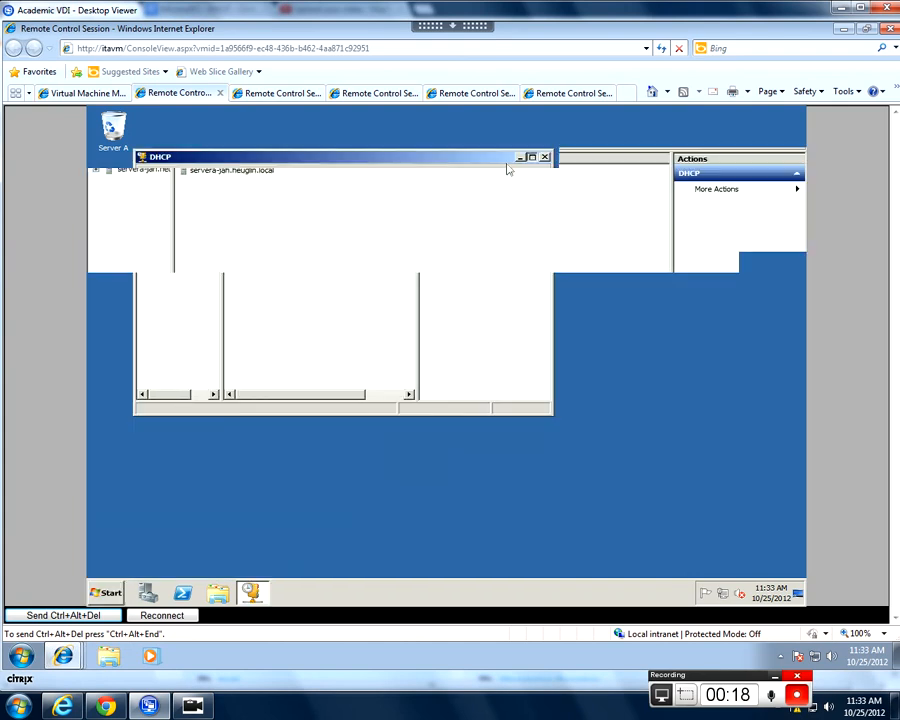
drag(307, 268, 342, 266)
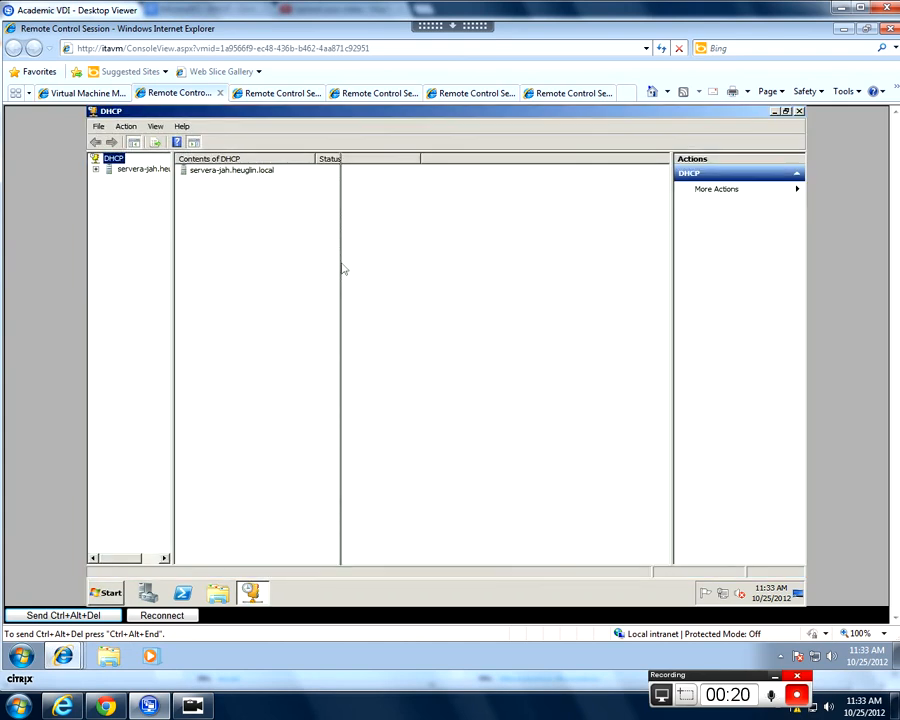
- Expand the DHCP server and its IPv4 node in the console tree
click(160, 169)
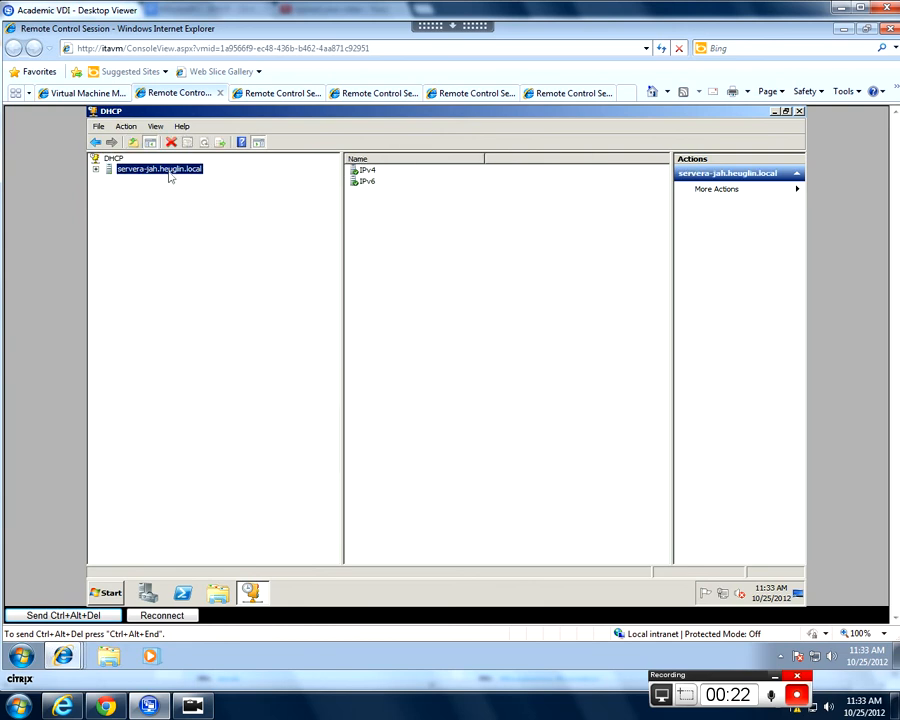
double_click(165, 170)
click(139, 180)
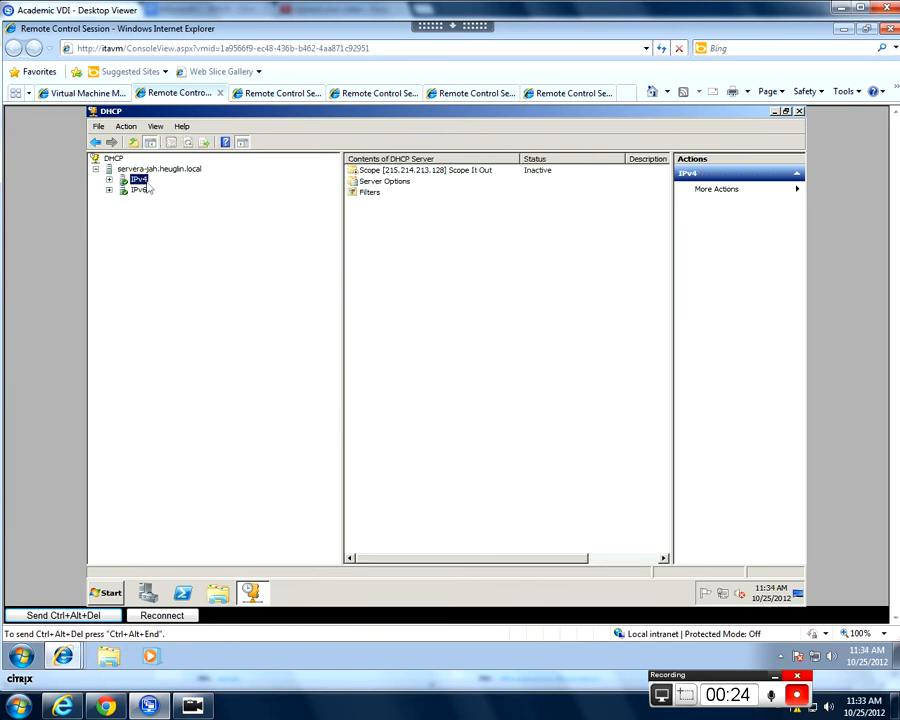
double_click(144, 185)
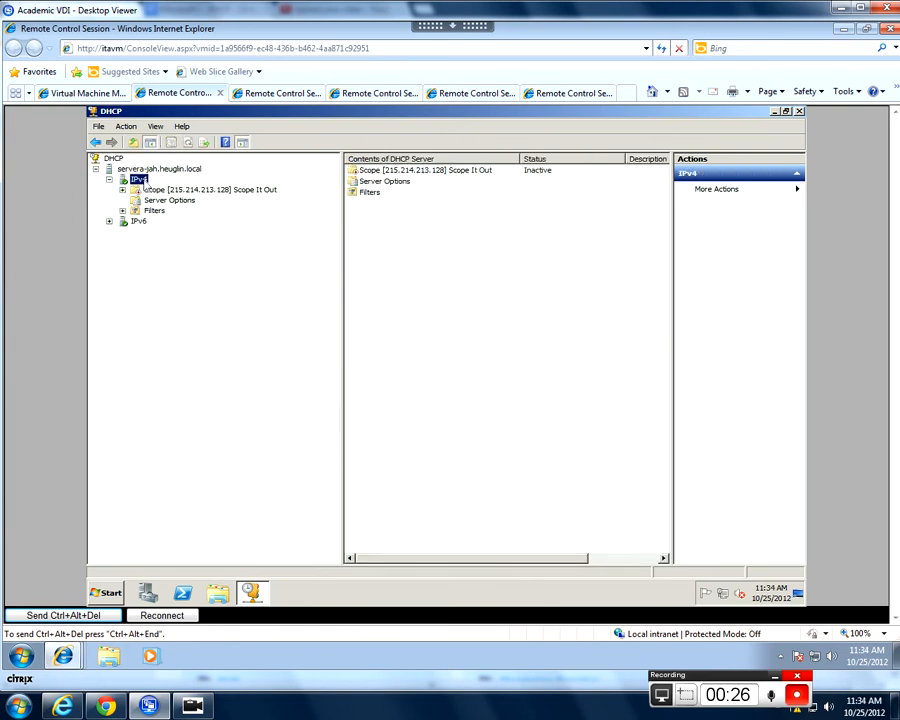
- Start a new IPv4 scope and name it "7 Support"
right_click(141, 180)
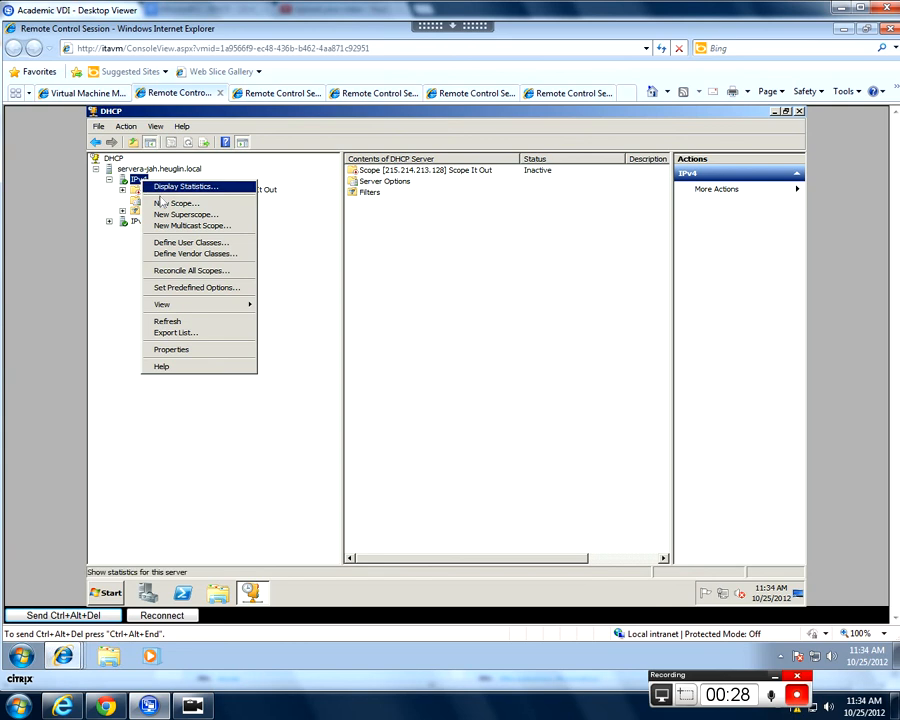
click(175, 204)
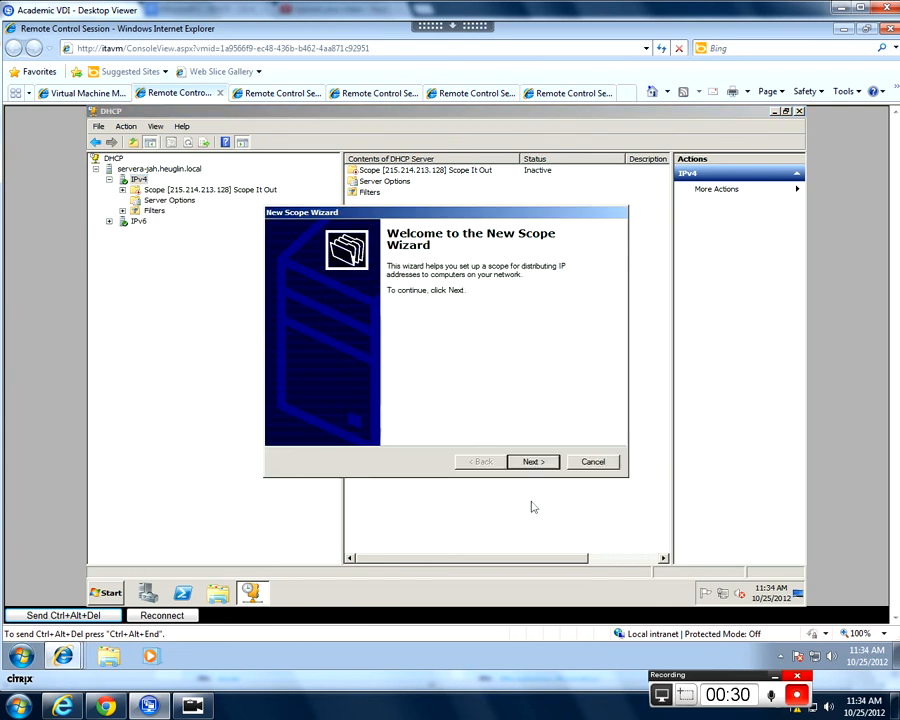
click(532, 461)
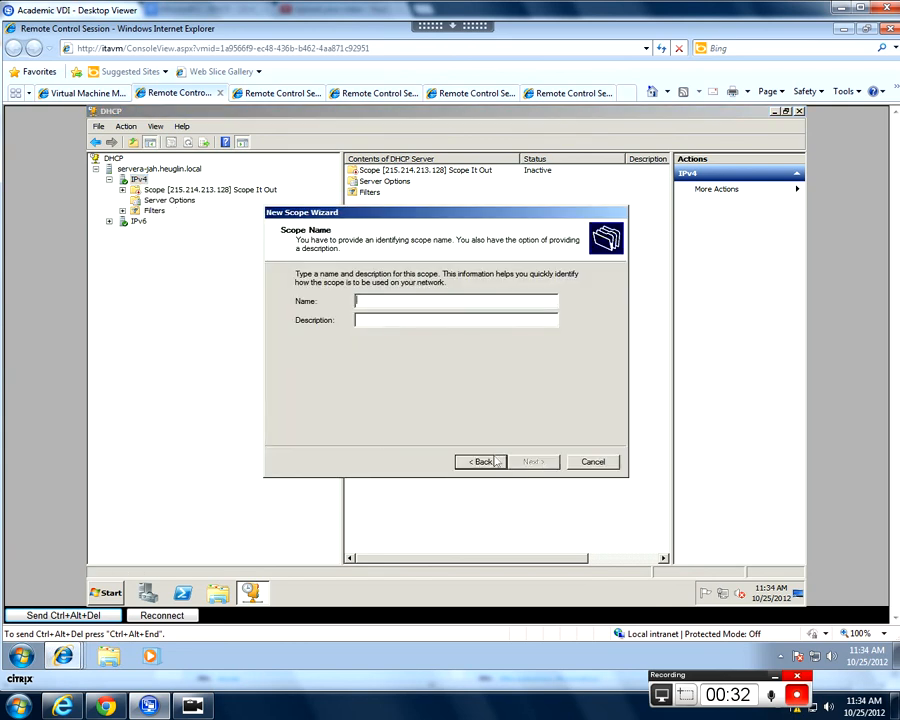
text(7 support)
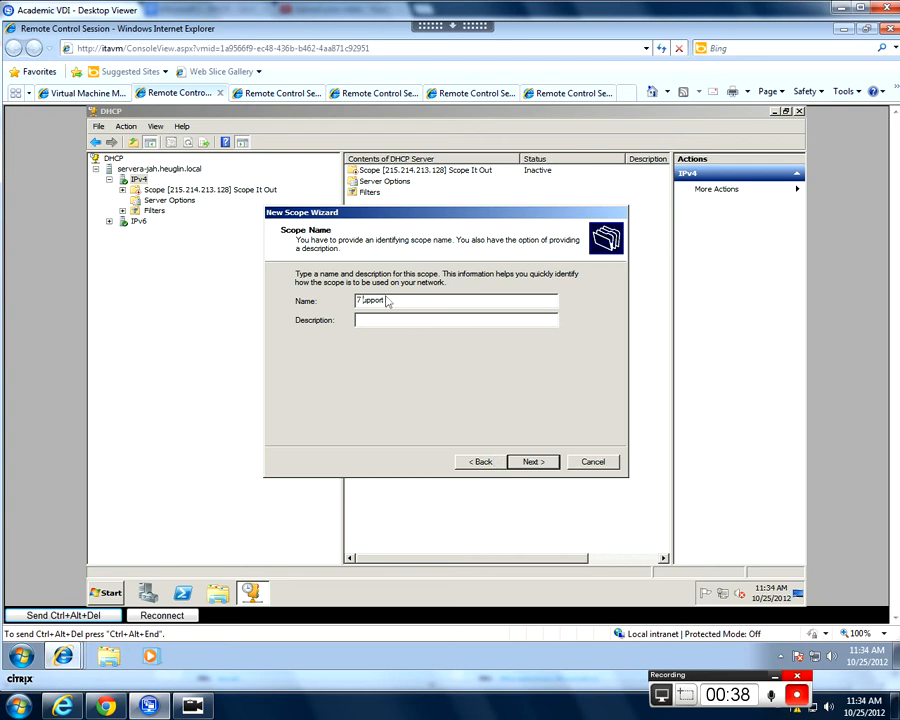
click(529, 460)
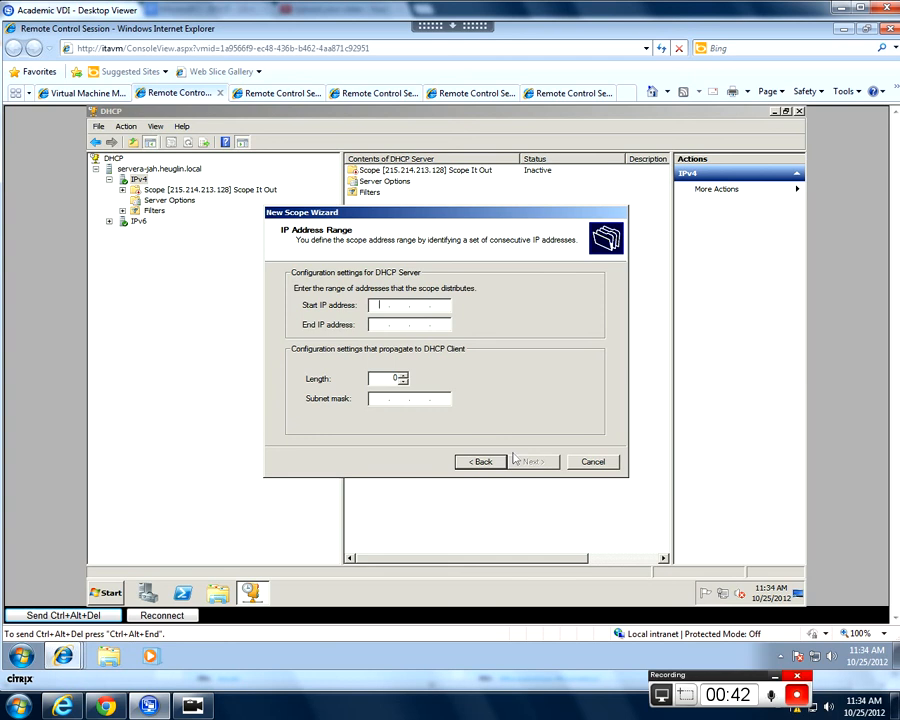
- Define the scope's address range as 192.168.55.97 to 192.168.55.126 with a subnet mask length of 27
text(192 . 168 . 55 . 97)
click(390, 326)
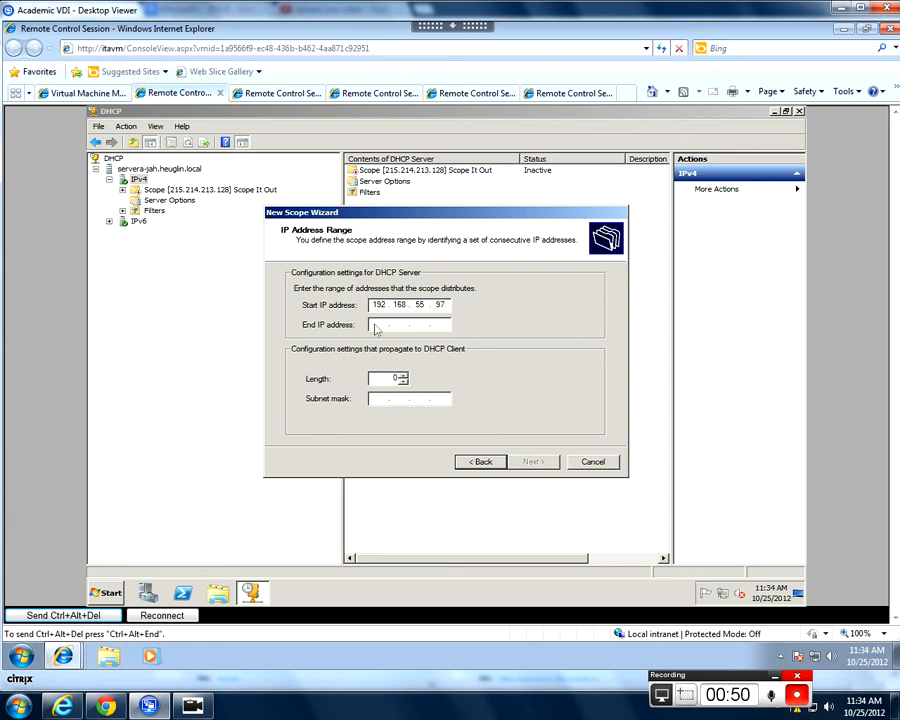
text(192 . 168 . 55 . 1)
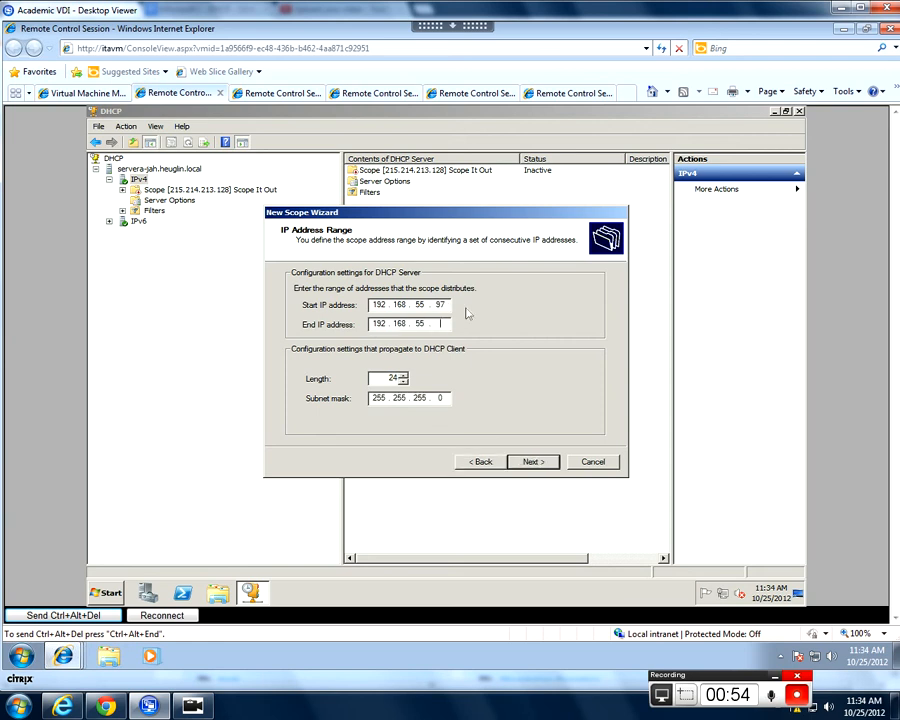
text(26)
click(403, 377)
click(403, 377)
click(404, 376)
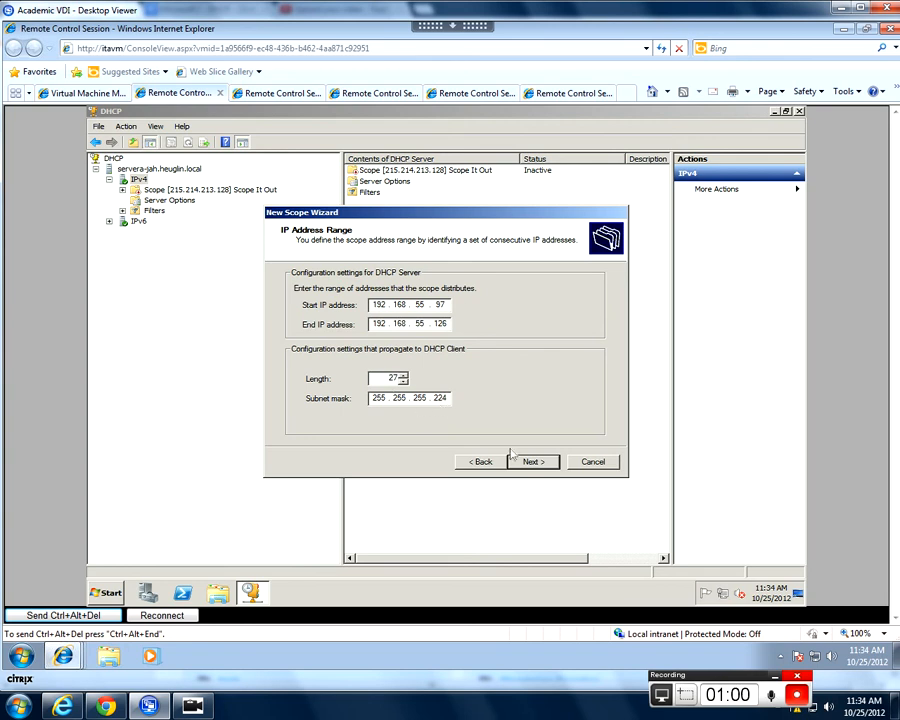
click(544, 462)
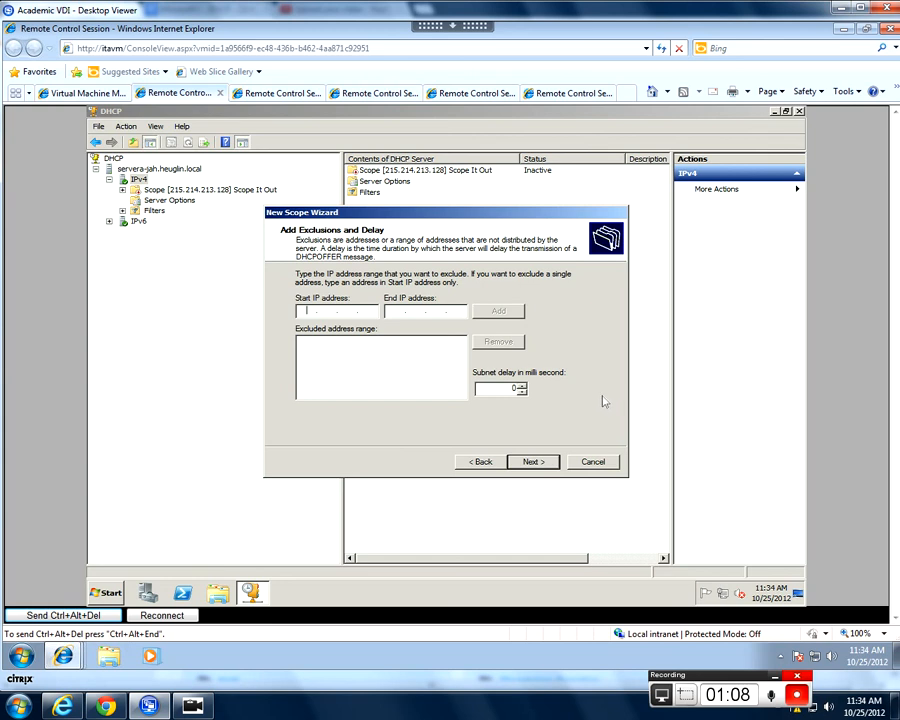
- Exclude the address range 192.168.55.97 to 192.168.55.125 from the scope
text(192 . 168 . 55 . 97)
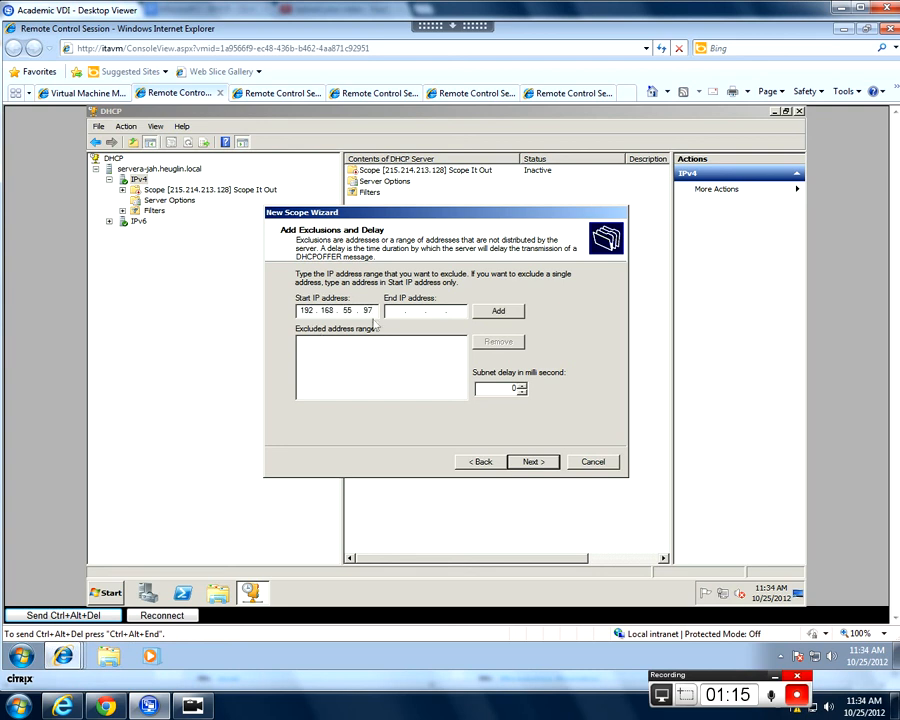
key(Tab)
text(192 . 168 . 55 . 125)
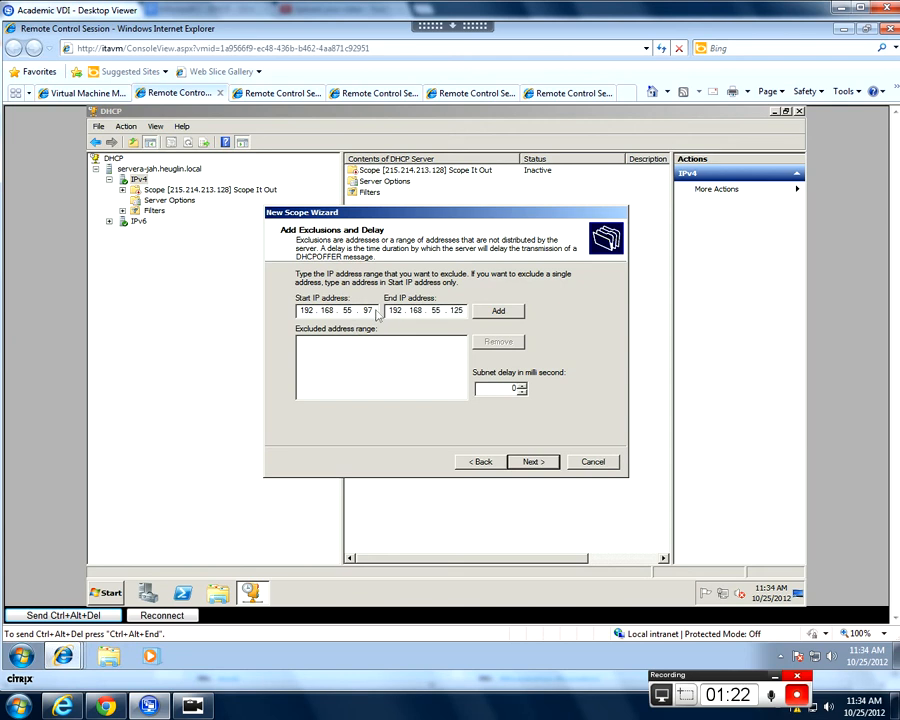
click(505, 314)
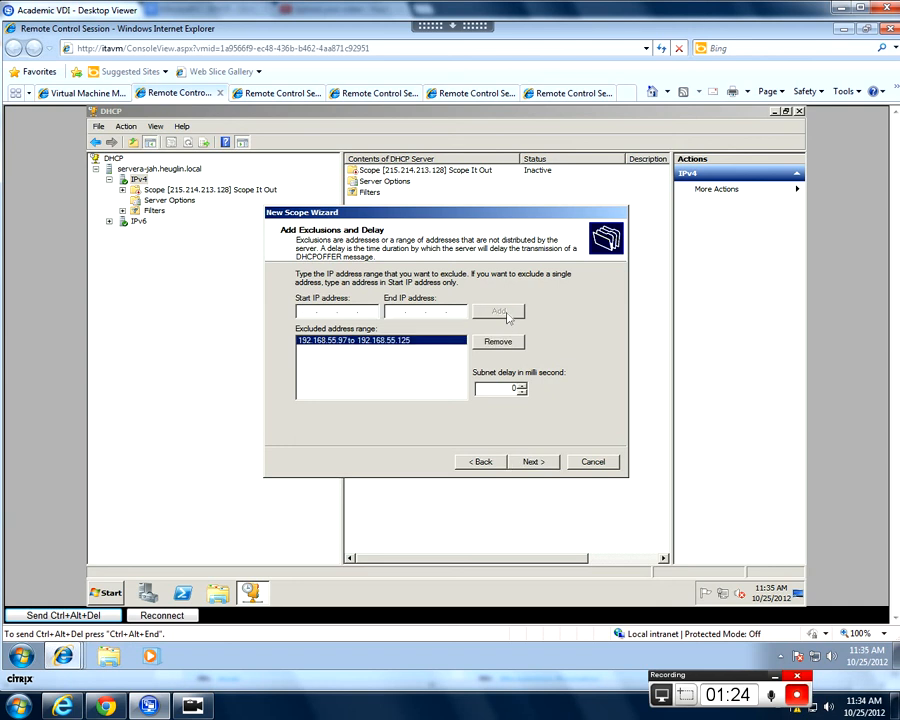
click(532, 461)
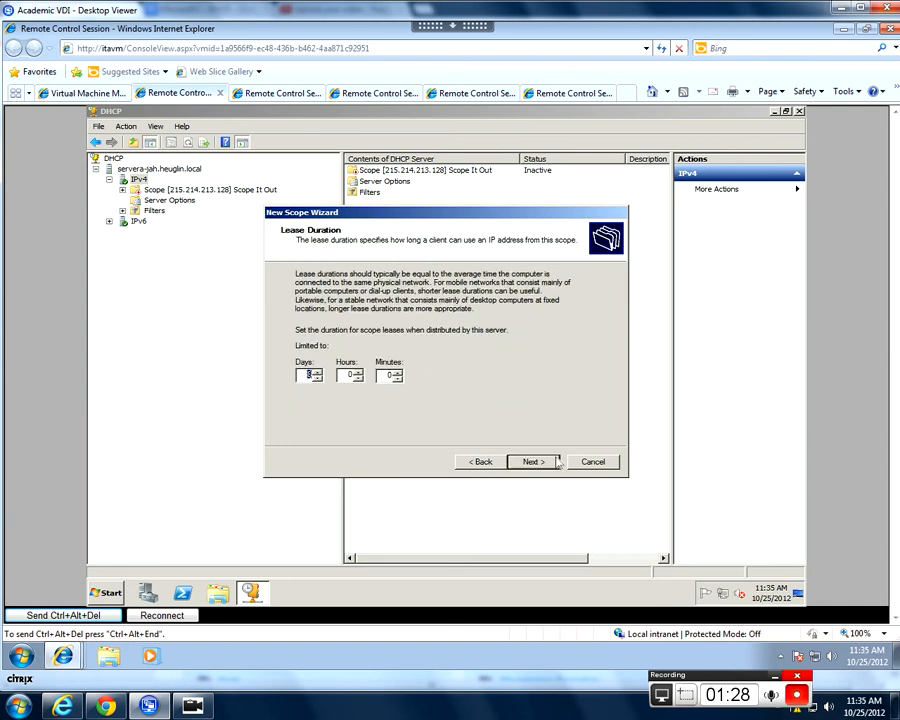
- Accept the scope's lease duration and choose to configure its DHCP options now
double_click(391, 376)
drag(305, 375, 325, 376)
click(533, 461)
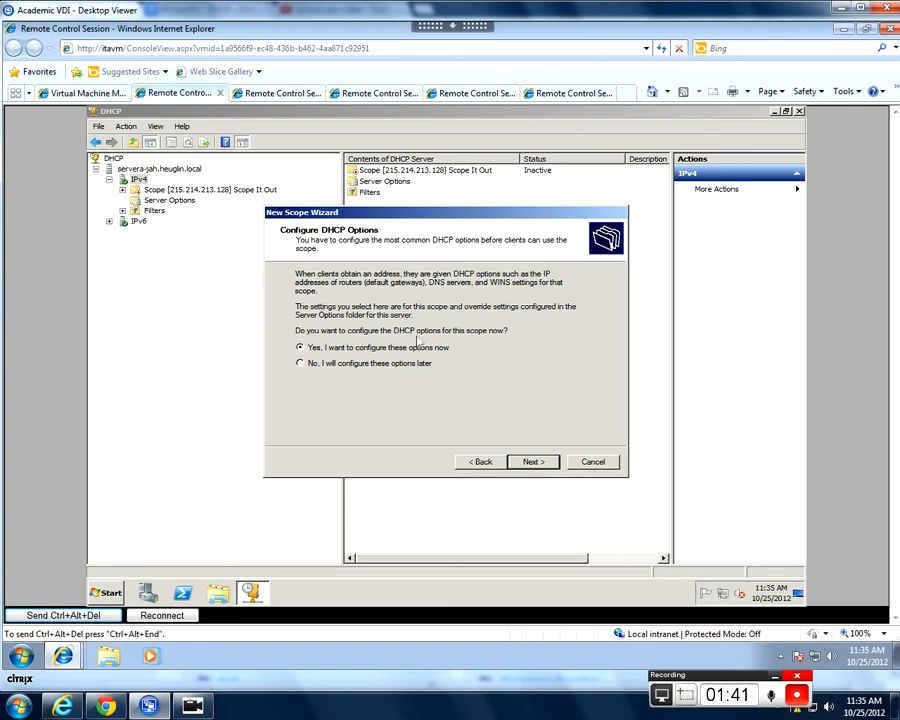
click(532, 461)
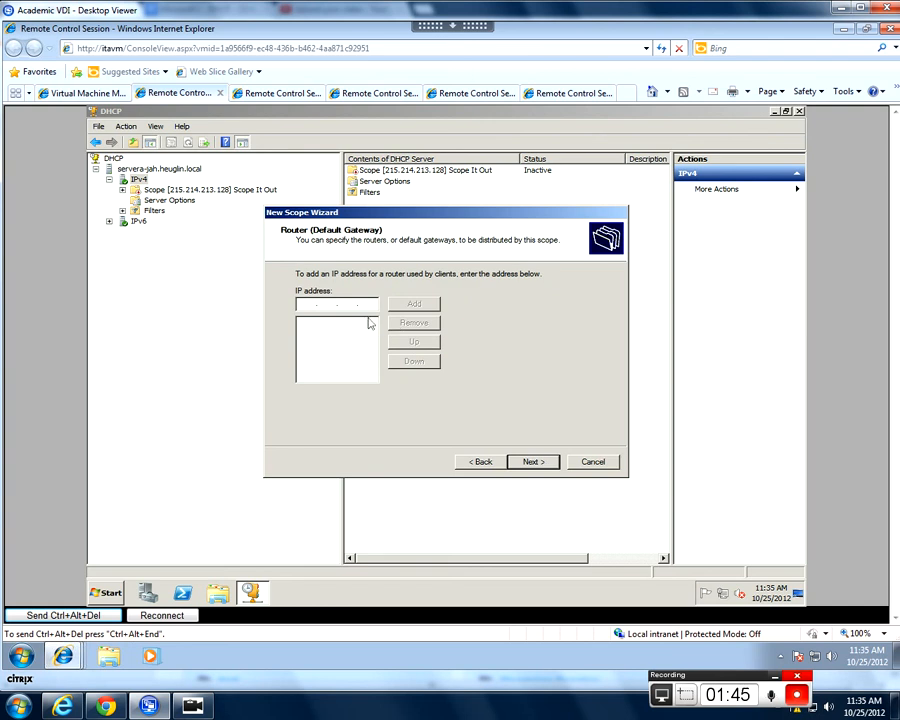
- Add 192.168.55.97 as the scope's router (default gateway)
text(192 . 168 . 55 . 5)
click(411, 304)
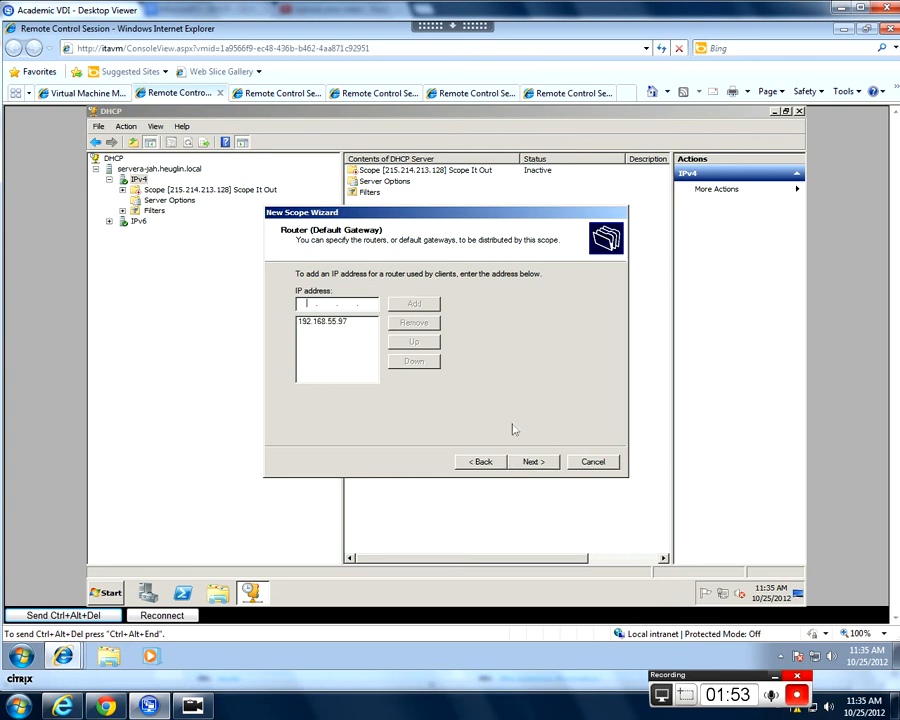
click(534, 461)
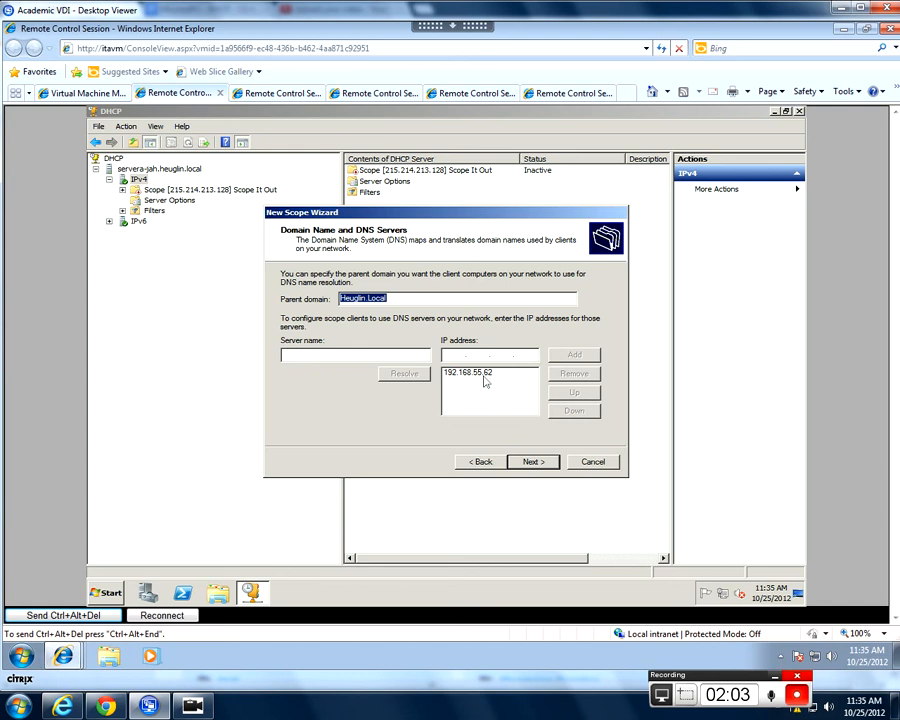
- Keep the listed DNS settings, add no WINS server, and finish the wizard without activating the scope
click(534, 462)
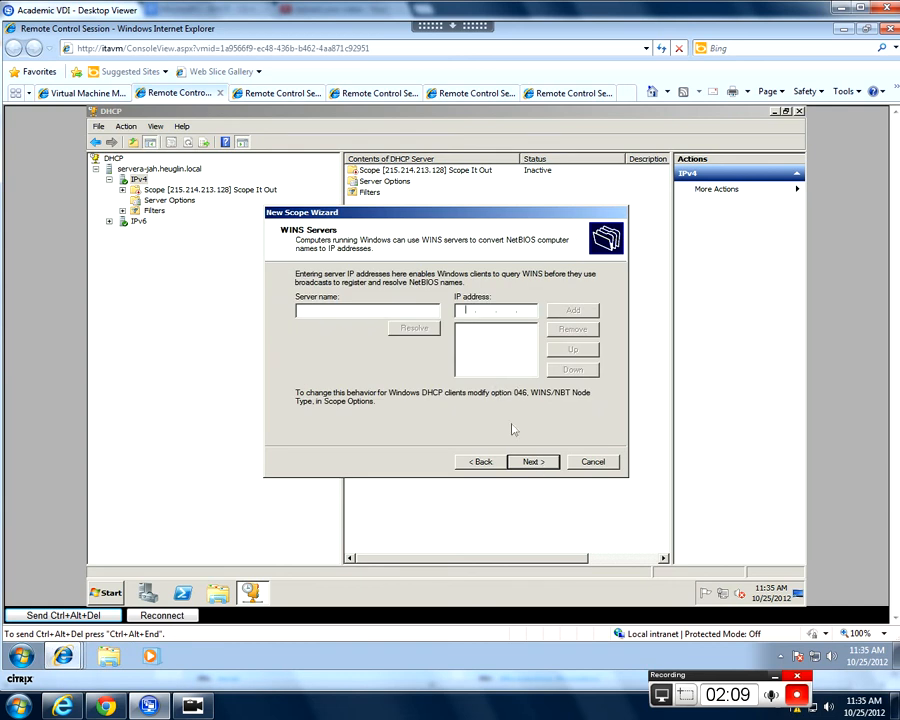
click(546, 465)
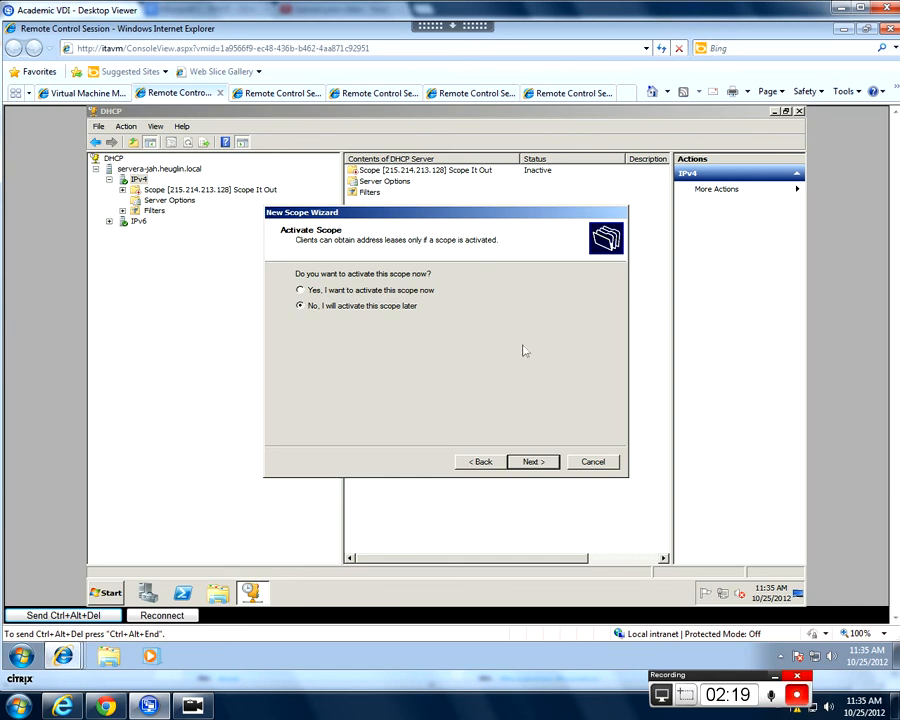
click(529, 461)
click(545, 463)
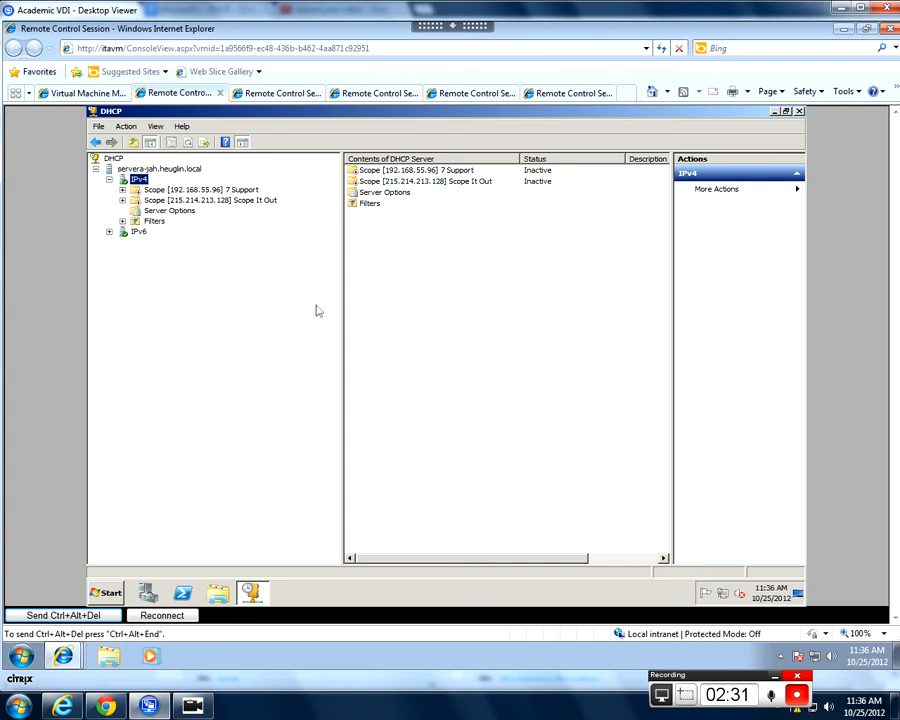
- Start a new reservation in the 7 Support scope named "Windows 7" with IP address 192.168.55.126
click(245, 190)
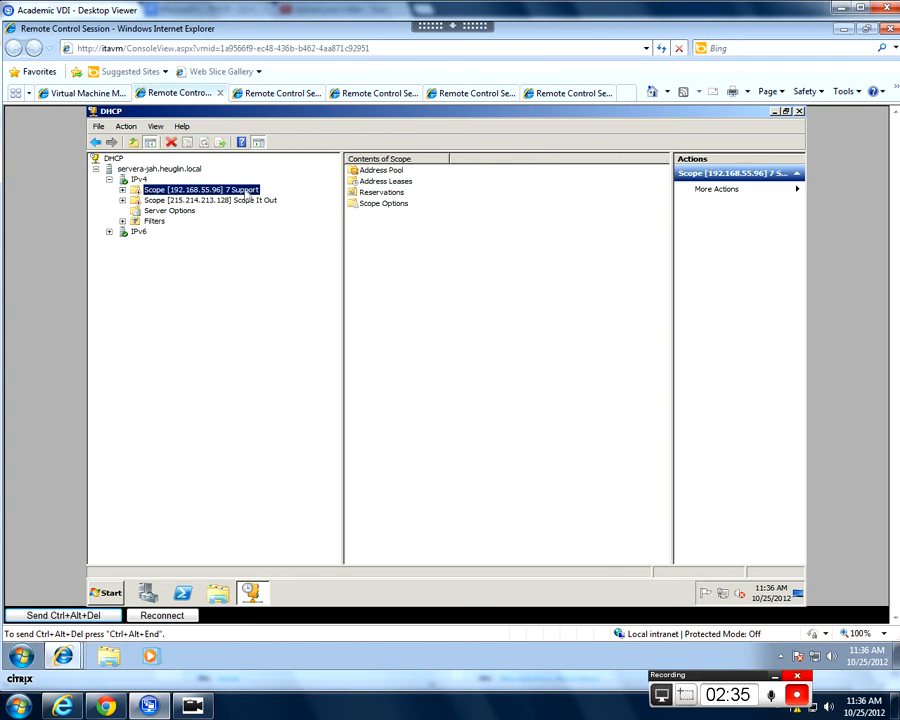
click(123, 190)
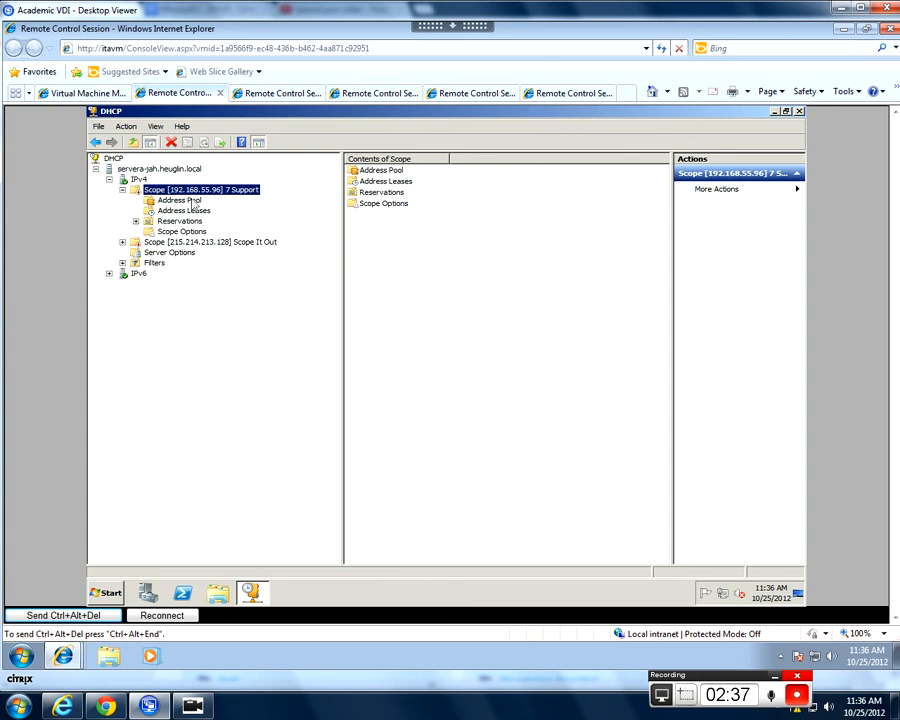
click(183, 221)
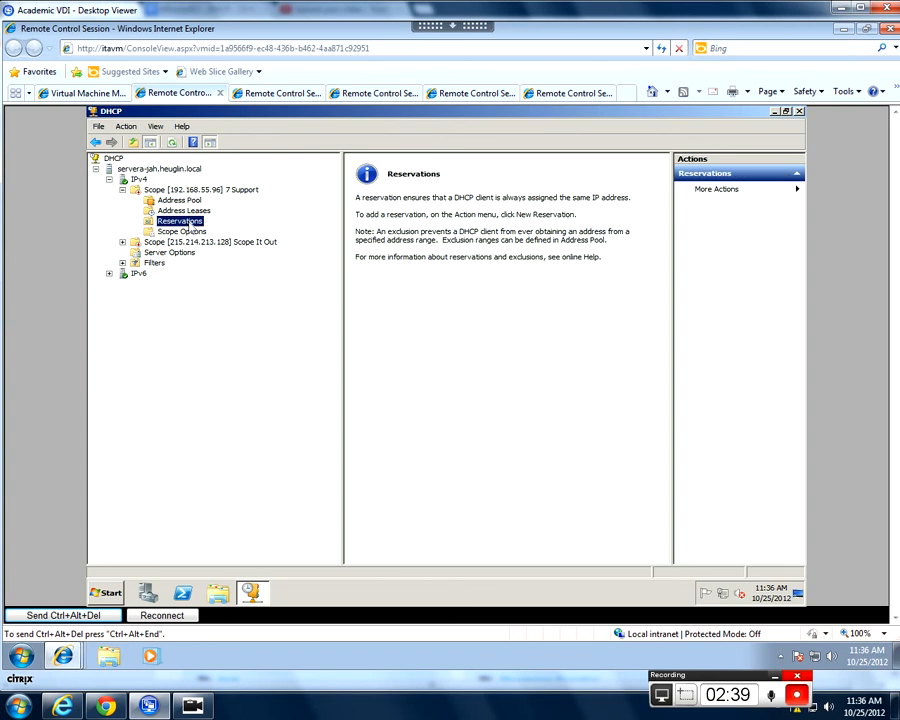
right_click(190, 229)
click(222, 227)
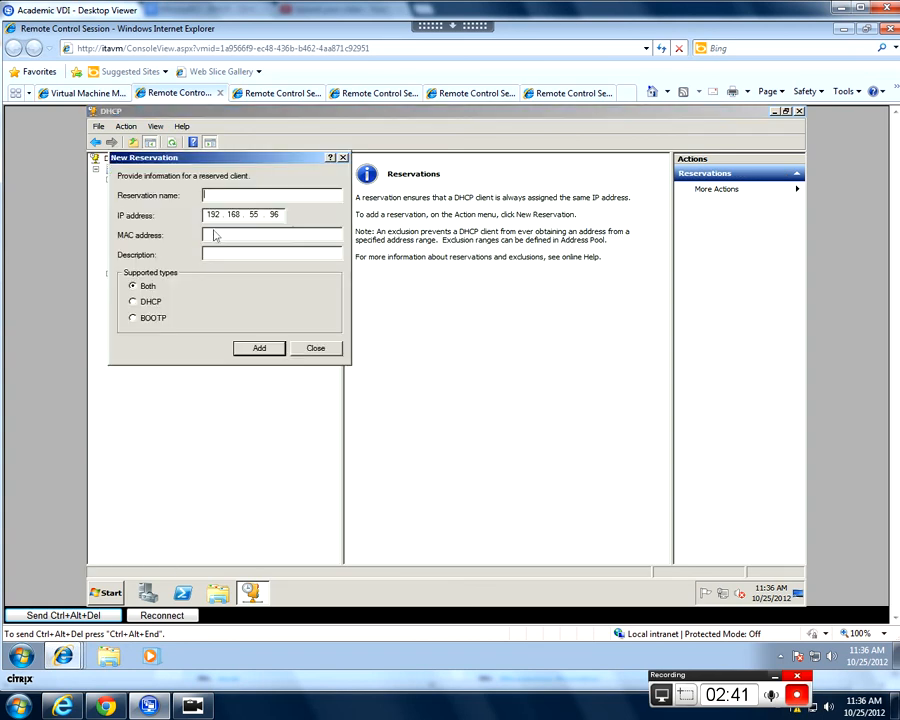
text(Windows 7)
key(Tab)
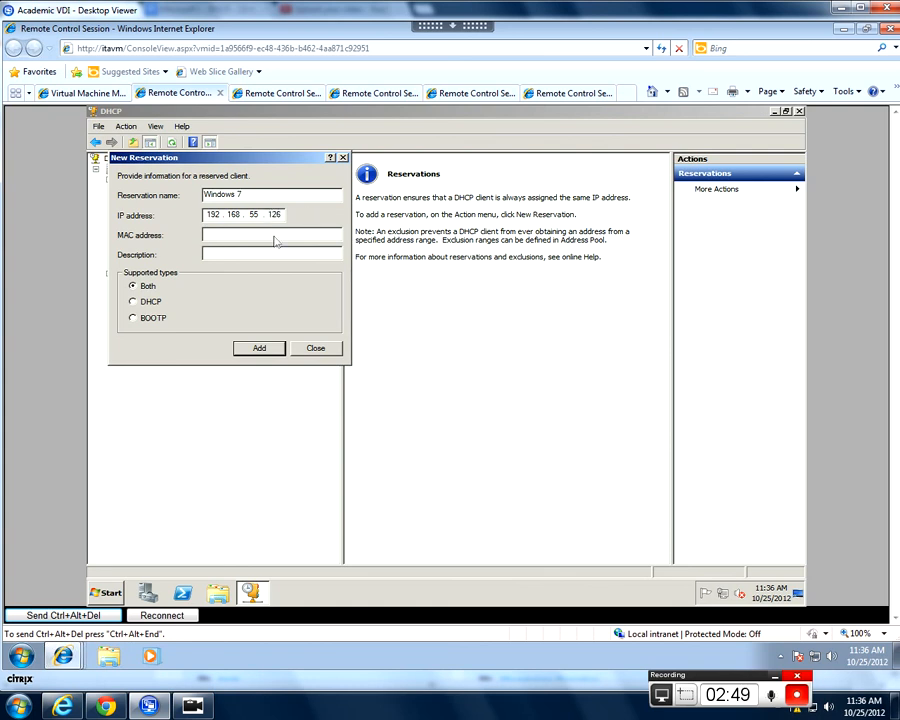
- Switch to the Windows 7 client's remote session and open a command prompt there
click(549, 97)
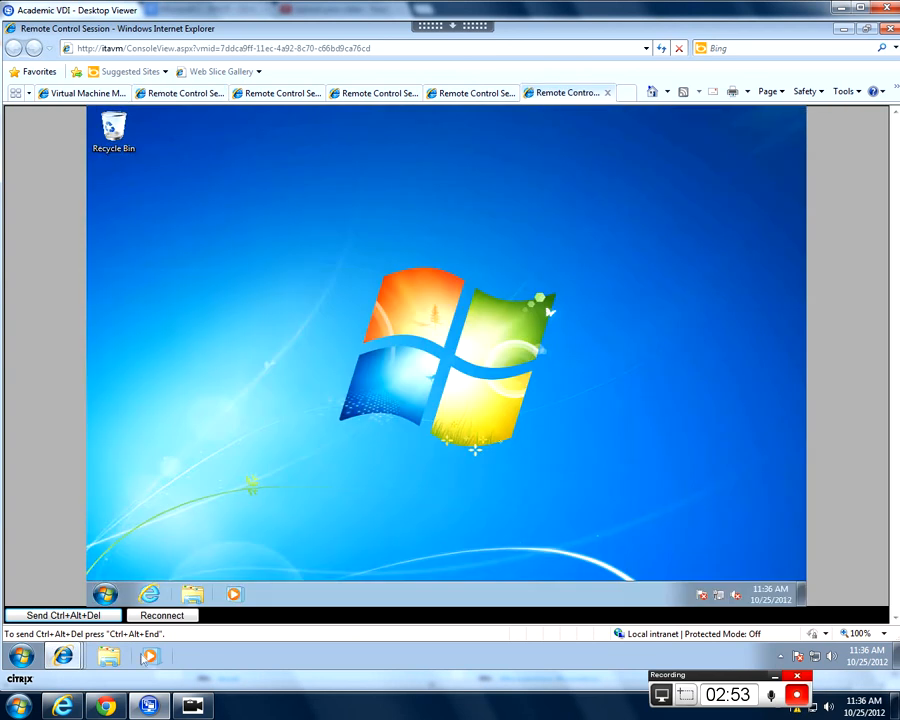
click(106, 592)
text(cmd)
key(Return)
- Run ipconfig /all, look up the Ethernet adapter's physical address, and return to the DHCP server's session
text(ipconfig)
key(BackSpace)
key(BackSpace)
key(BackSpace)
key(BackSpace)
text(nfig /all)
key(Return)
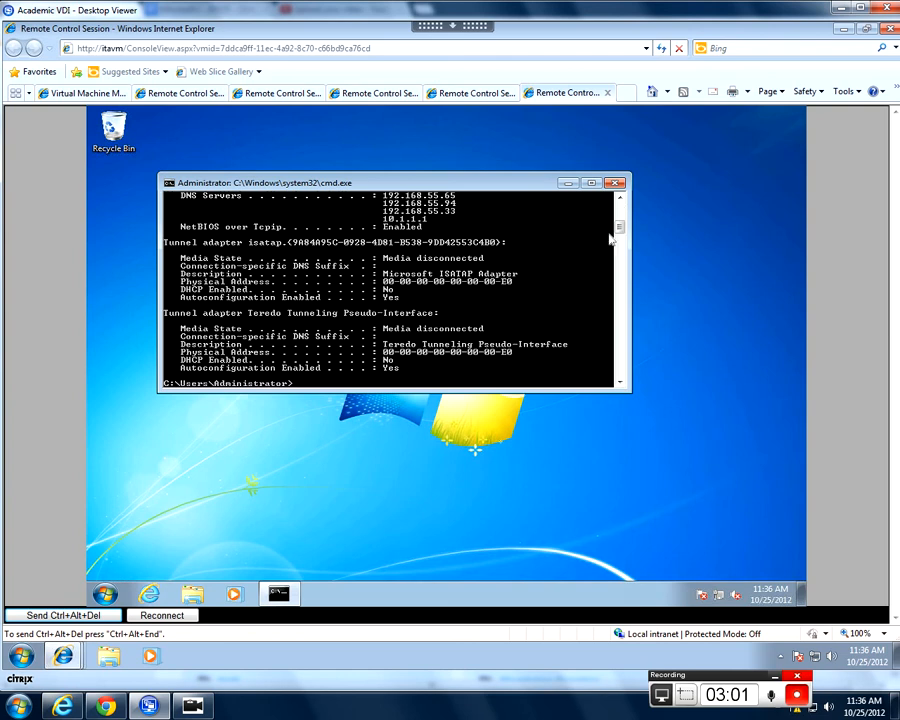
scroll(597, 249, up, 7)
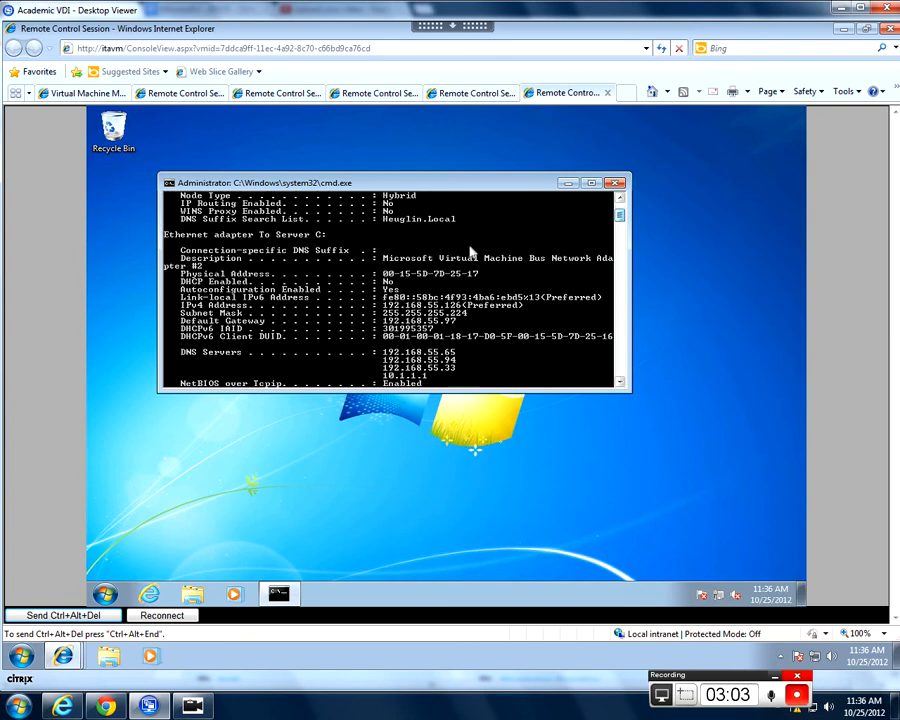
click(178, 93)
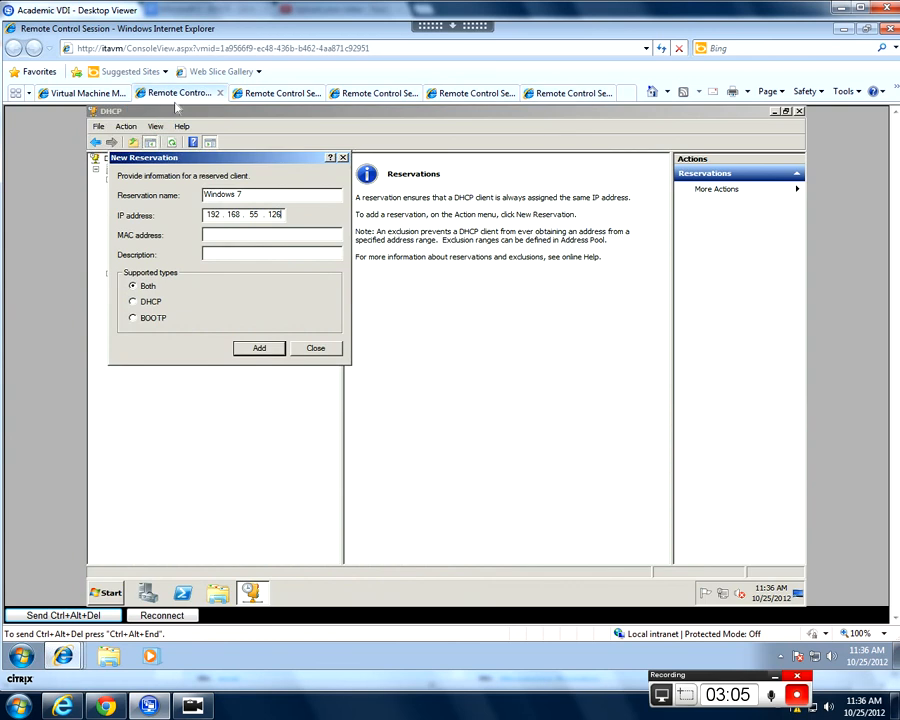
- Complete the Windows 7 reservation with MAC address 00155d7d2517, add it, and check its entry under Reservations in the 7 Support scope
text(155d)
click(566, 92)
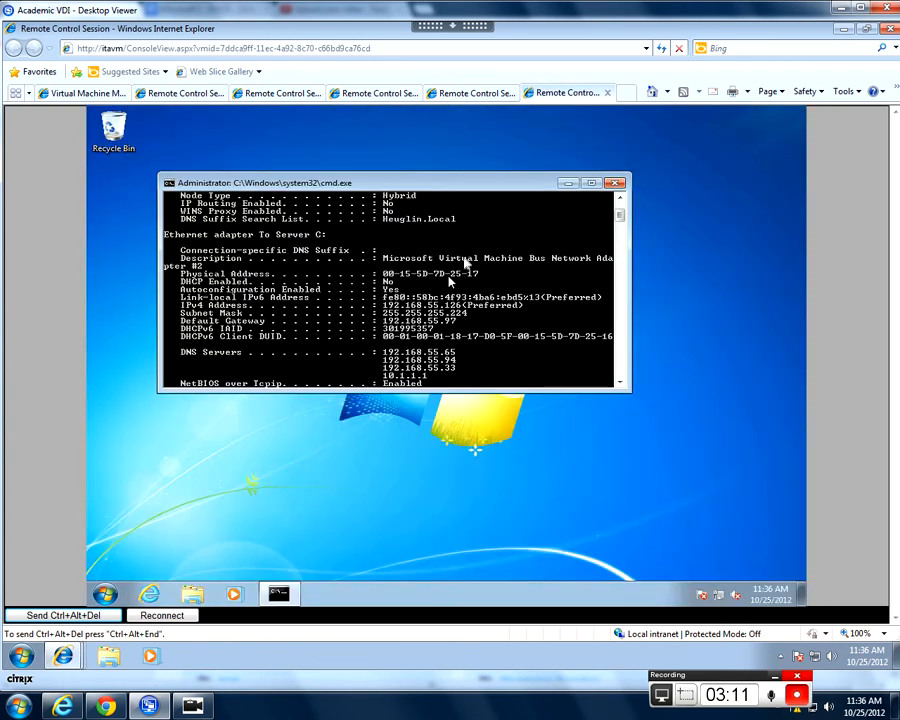
click(180, 92)
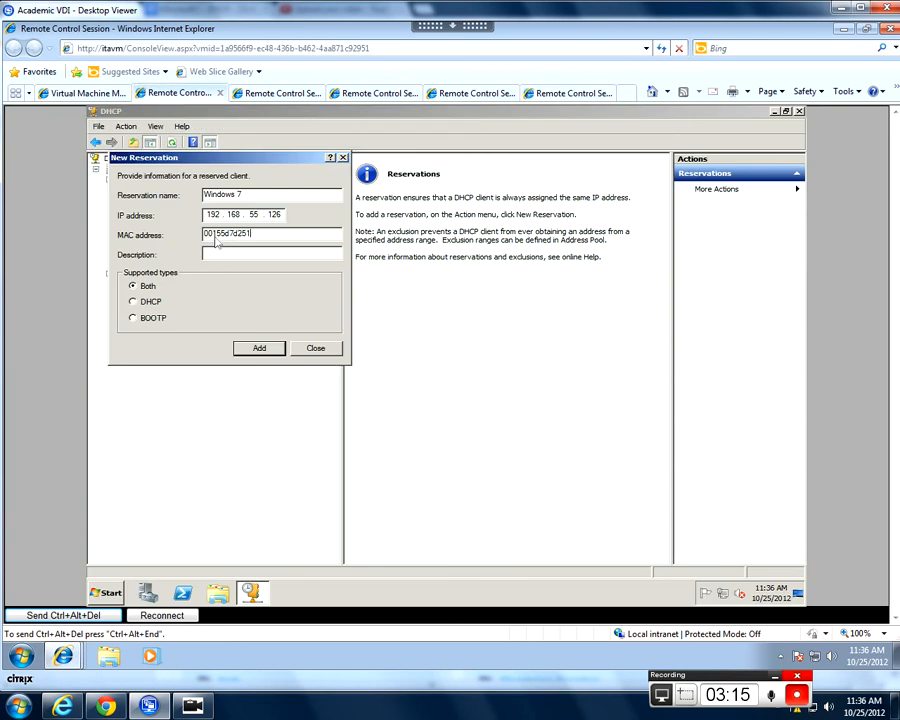
click(259, 347)
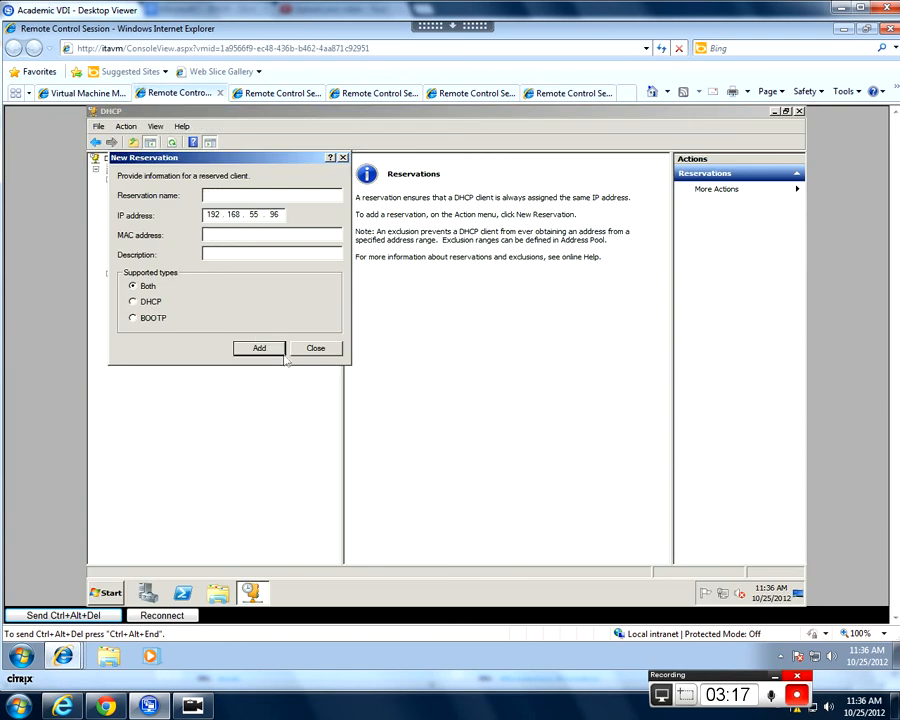
click(315, 349)
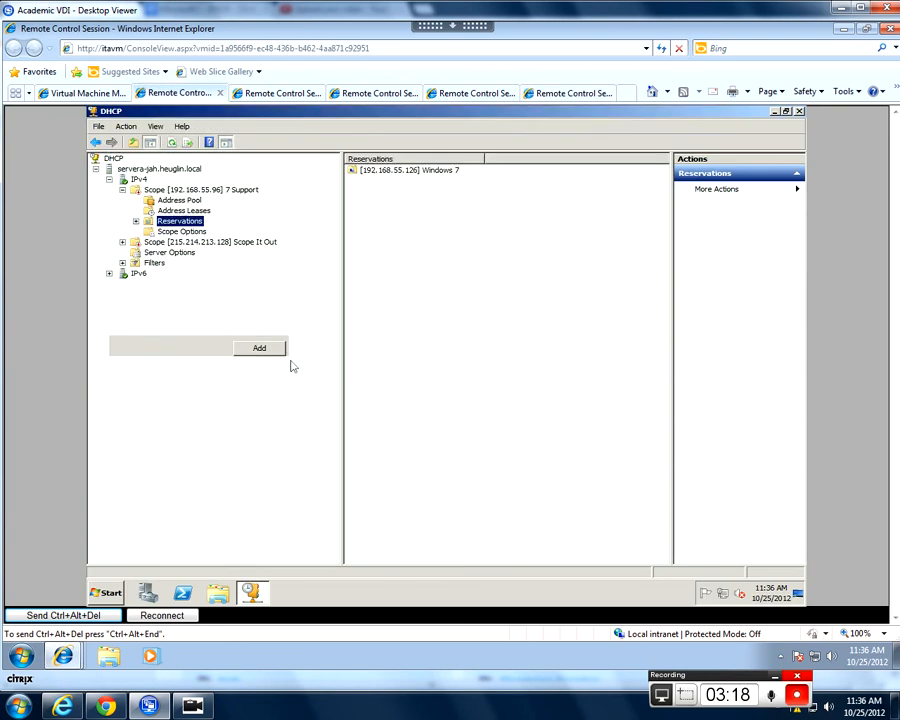
click(195, 231)
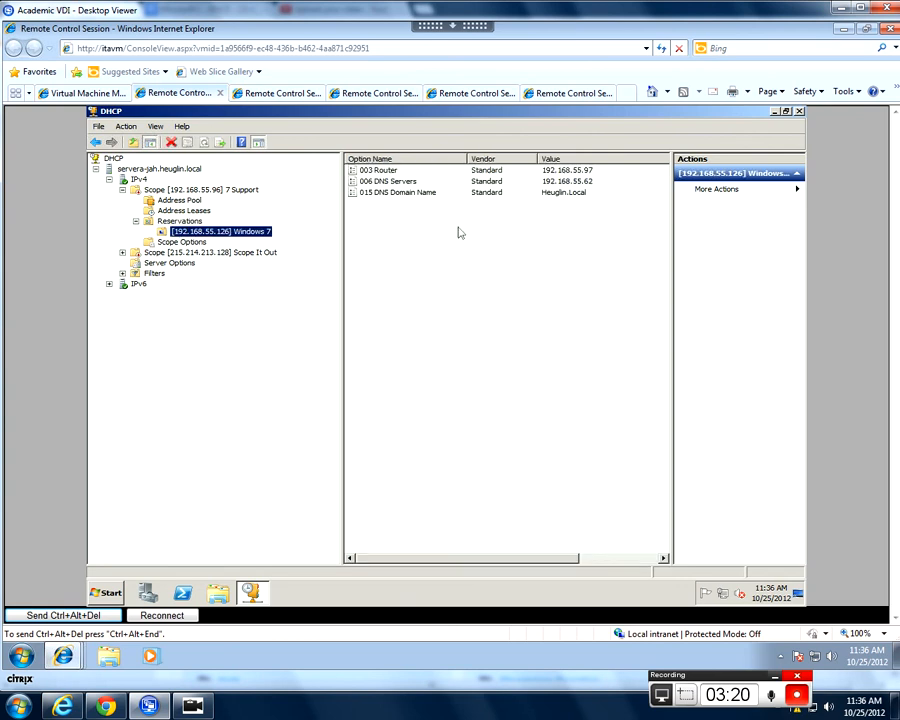
click(180, 221)
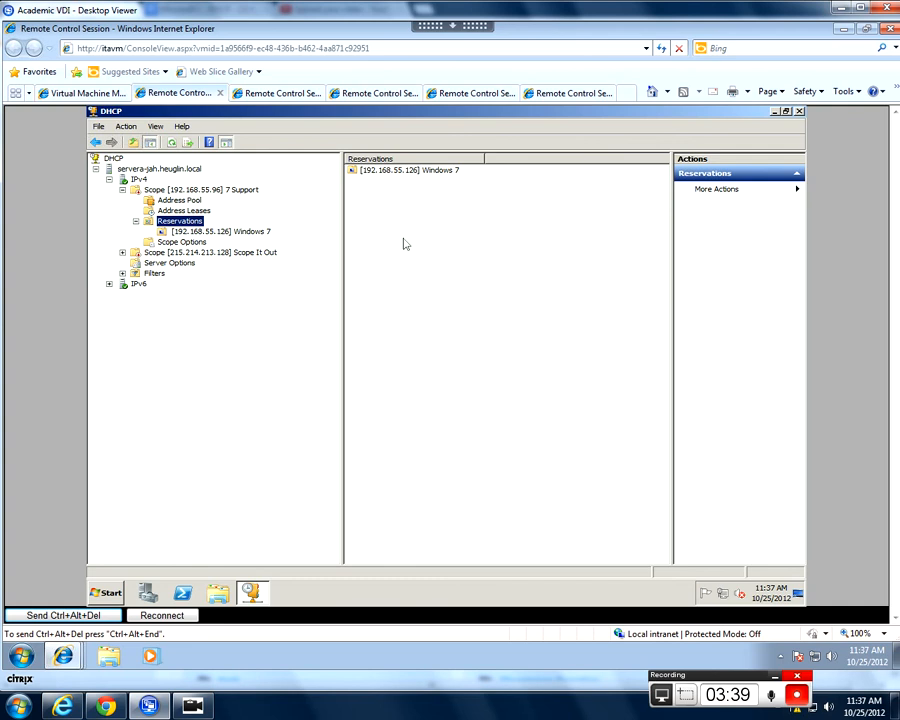
- Switch to Server C's remote session and open the Routing and Remote Access console
click(245, 94)
click(365, 96)
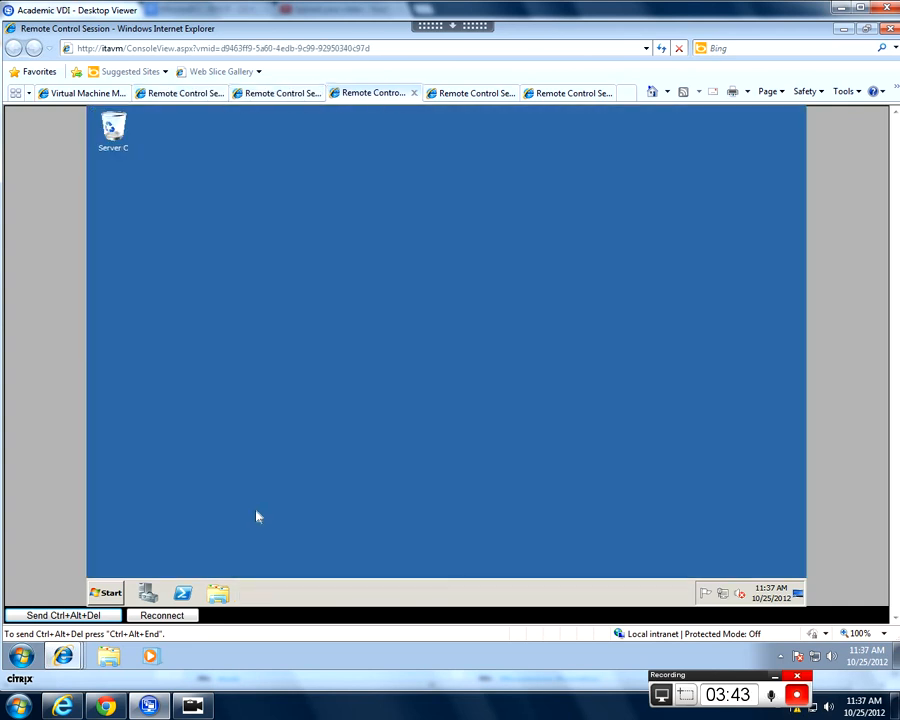
key(super)
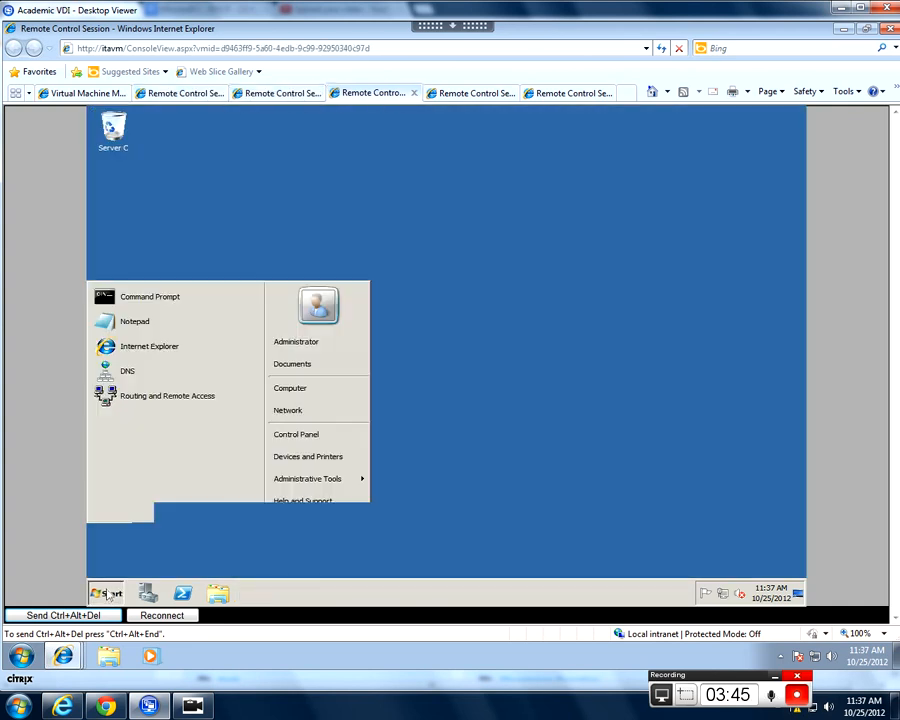
mouse_move(293, 482)
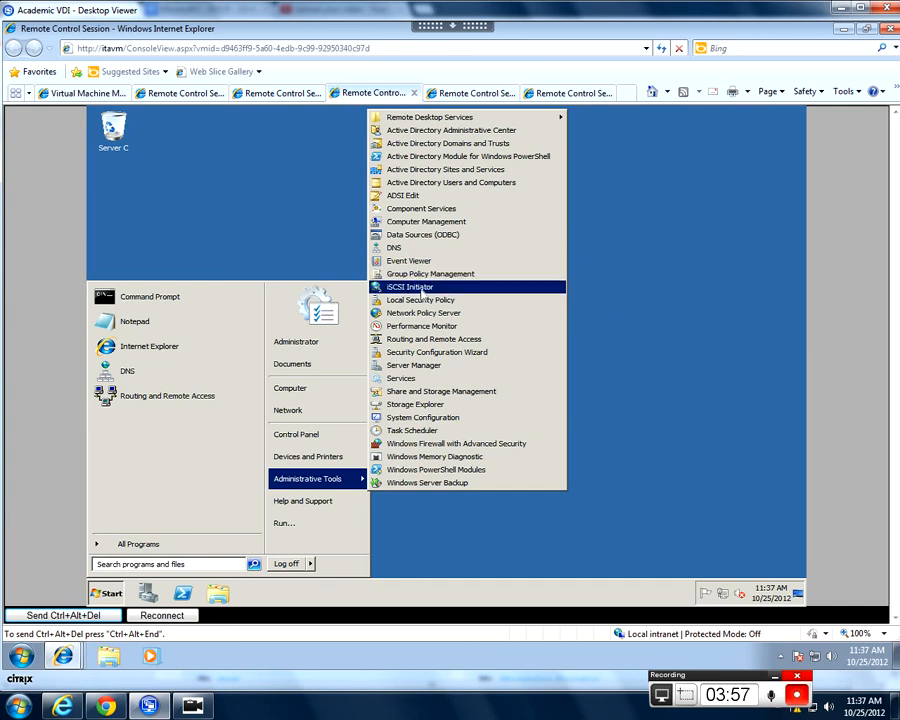
click(508, 343)
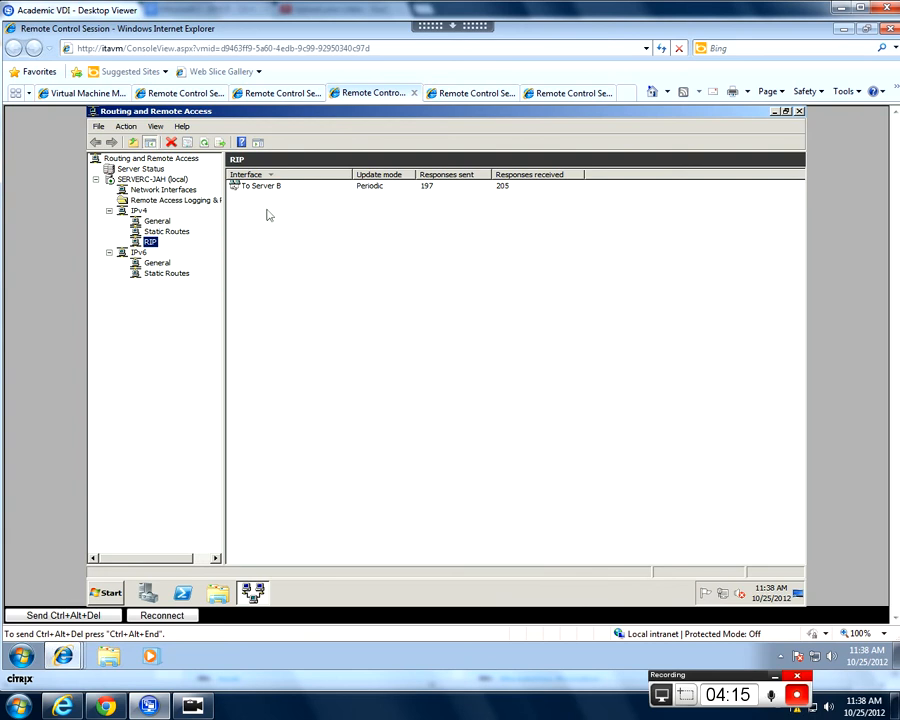
- Add the DHCP Relay Agent as a new routing protocol under IPv4 on Server C
drag(226, 201, 266, 201)
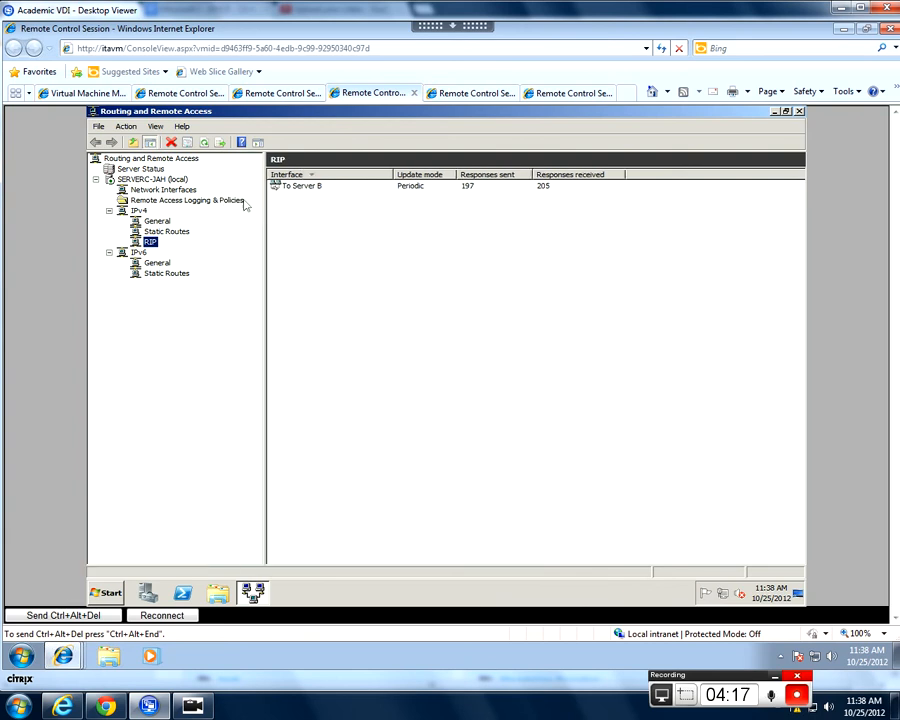
click(150, 219)
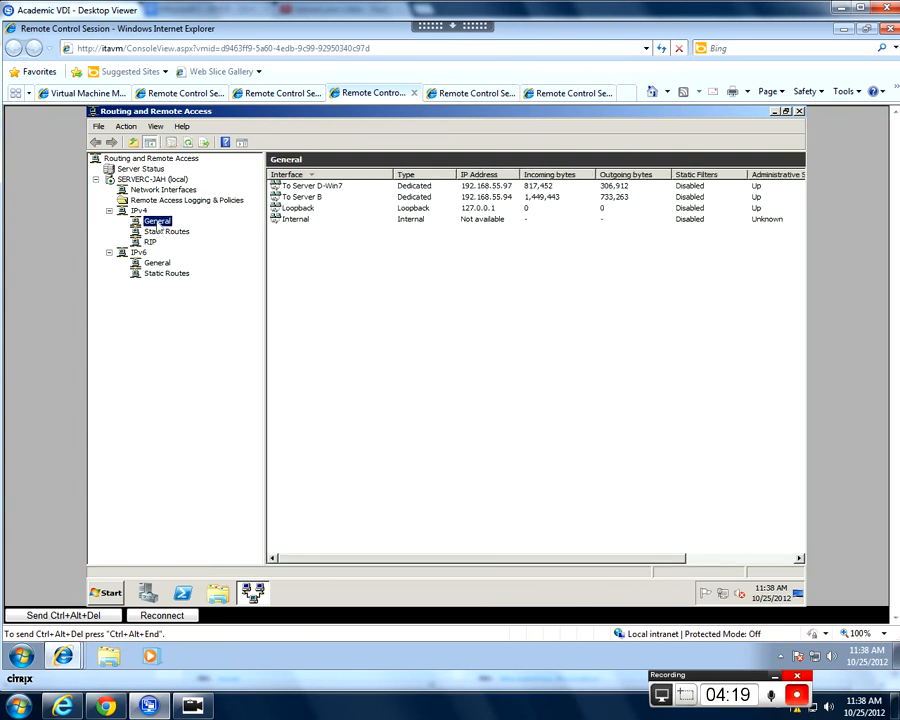
right_click(169, 227)
click(205, 239)
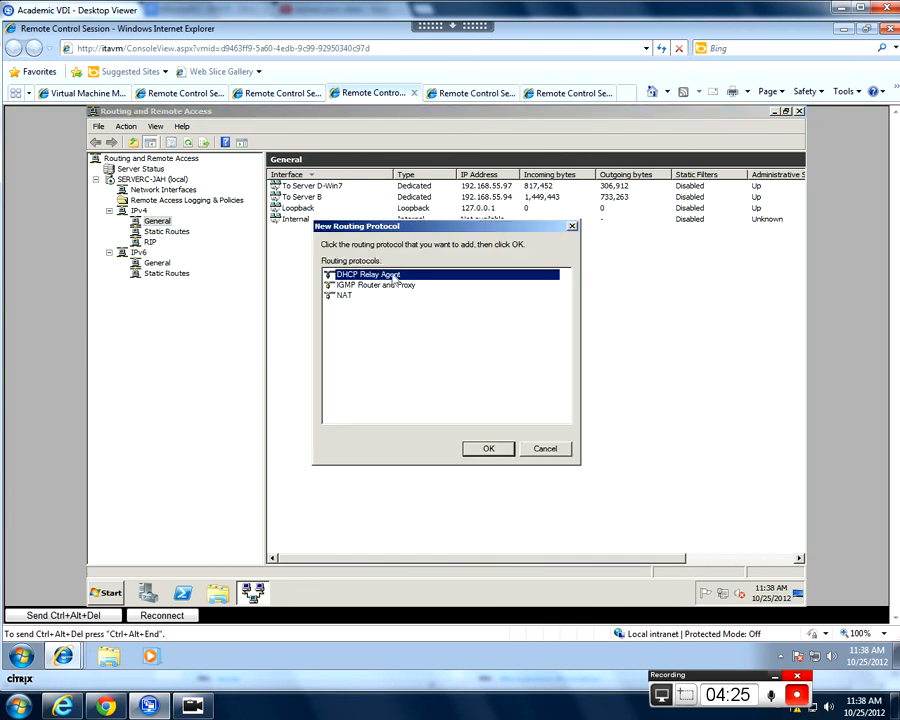
click(486, 450)
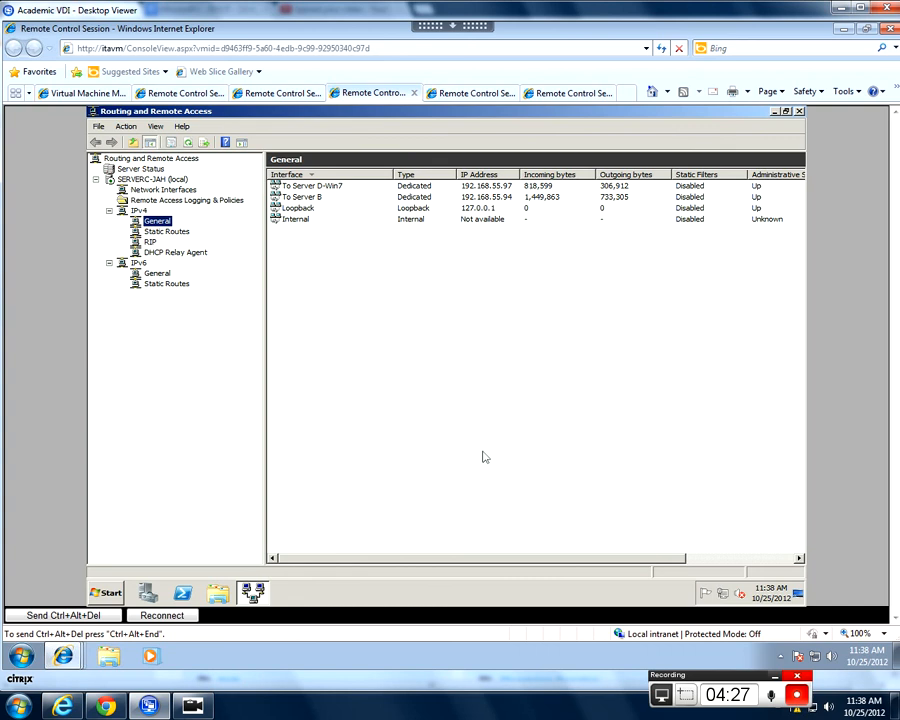
- Add the To Server D-Win7 interface to the DHCP Relay Agent, keeping DHCP packet relay enabled and both thresholds at 4
click(192, 253)
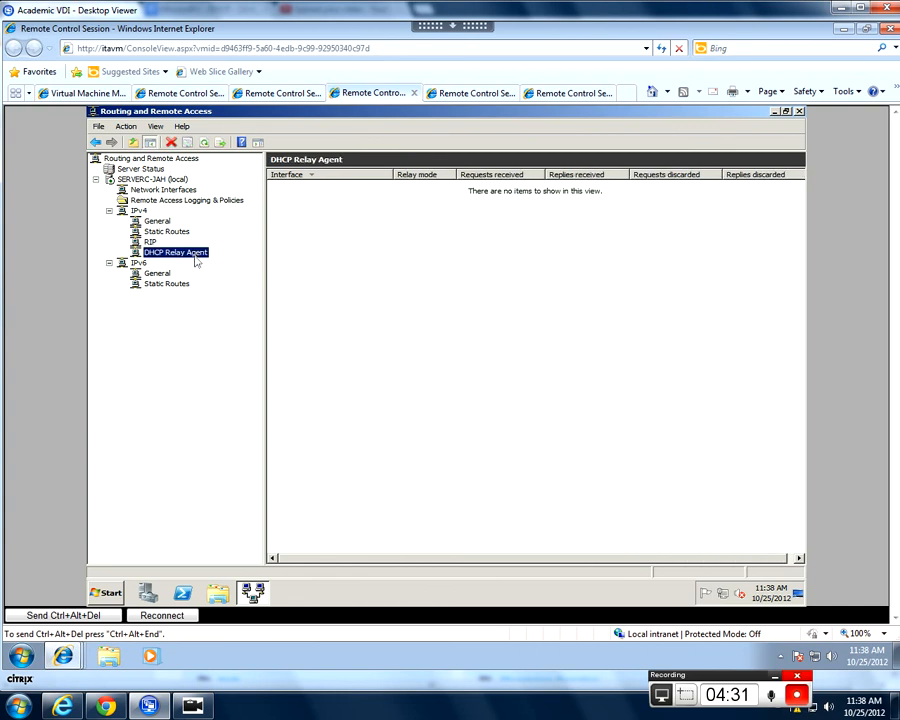
right_click(198, 259)
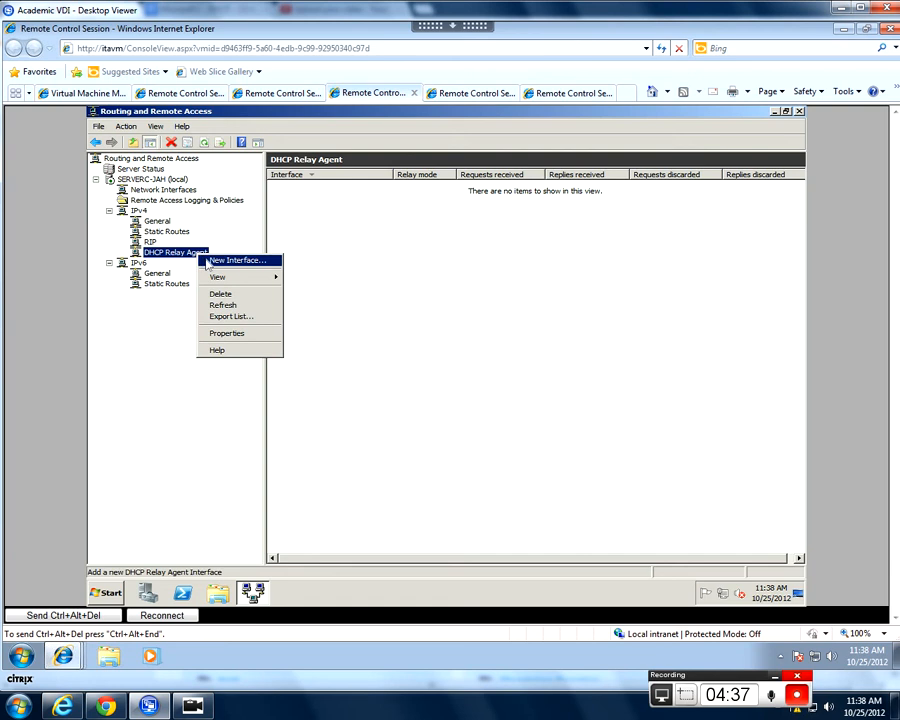
click(209, 261)
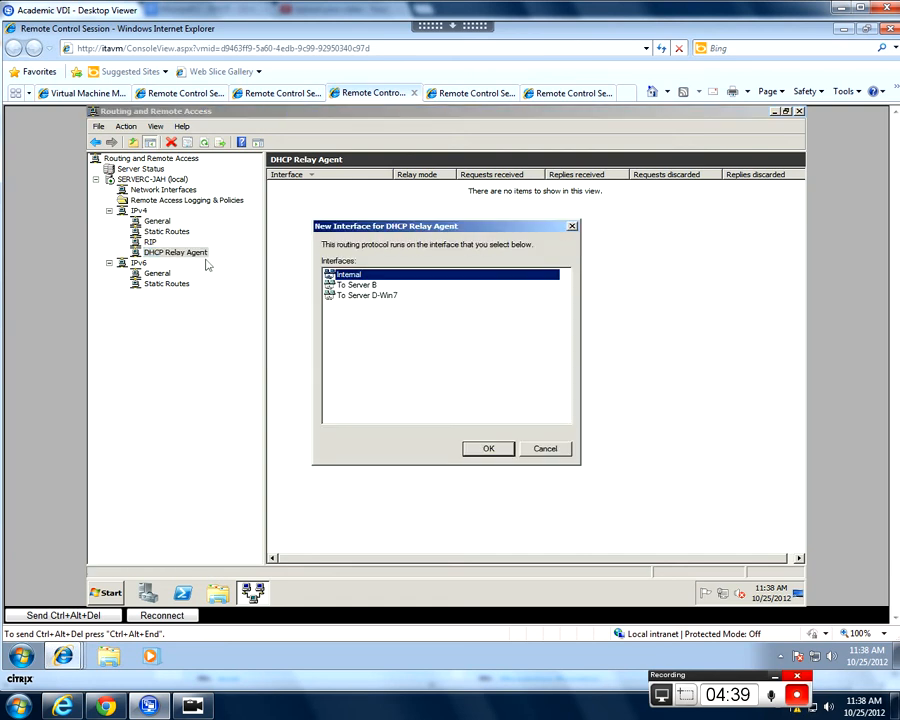
click(387, 298)
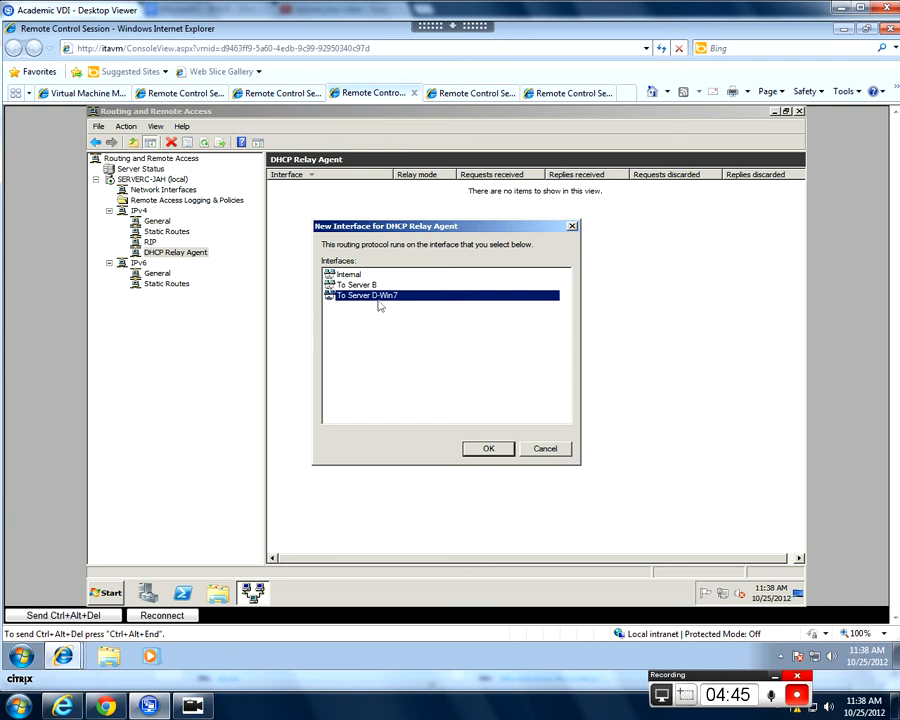
click(482, 447)
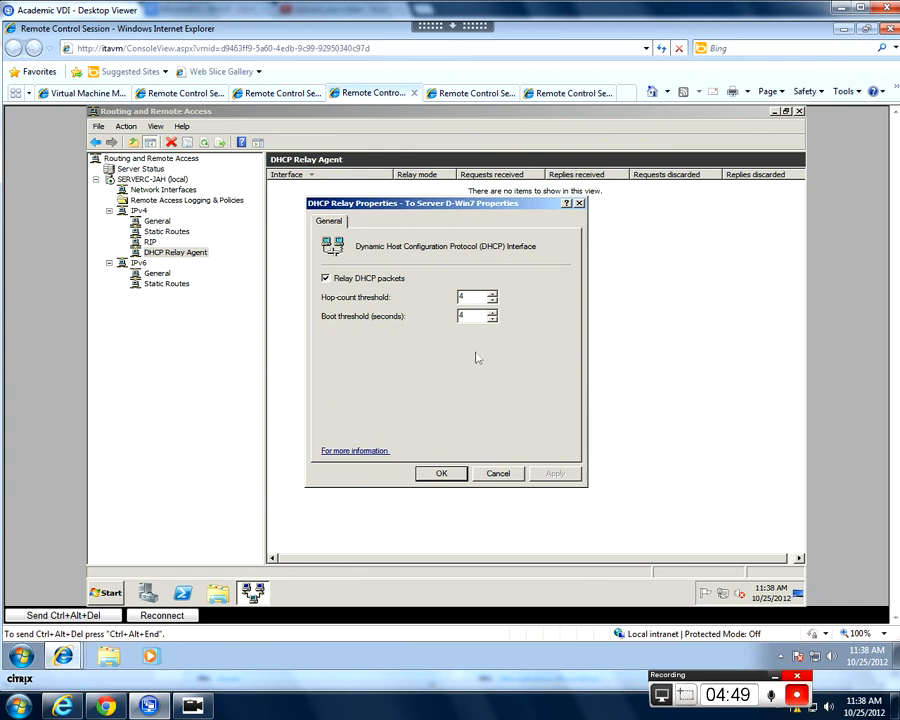
click(452, 477)
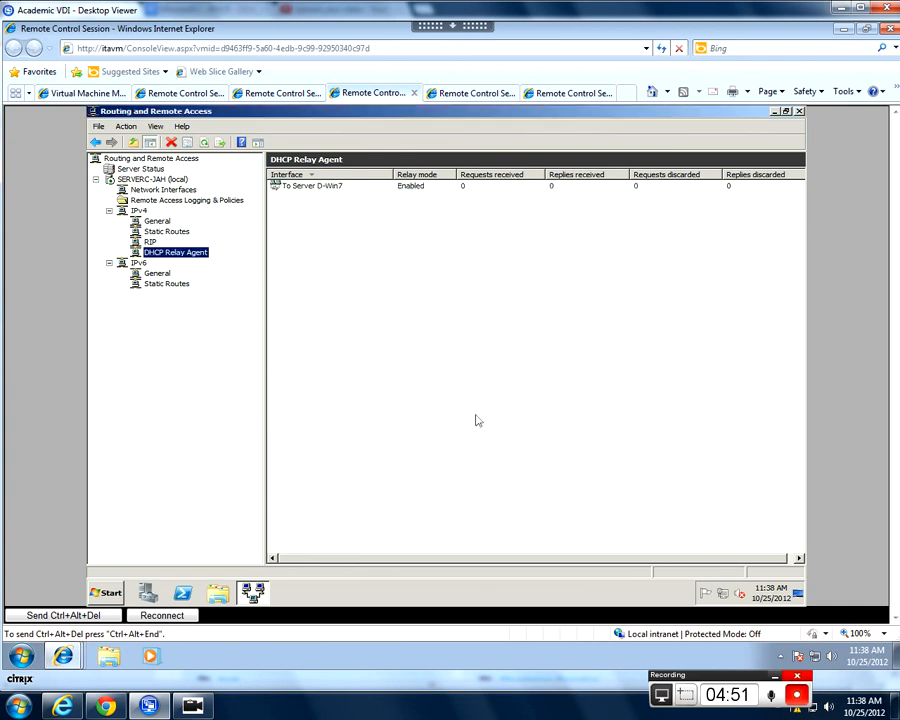
right_click(198, 259)
click(232, 334)
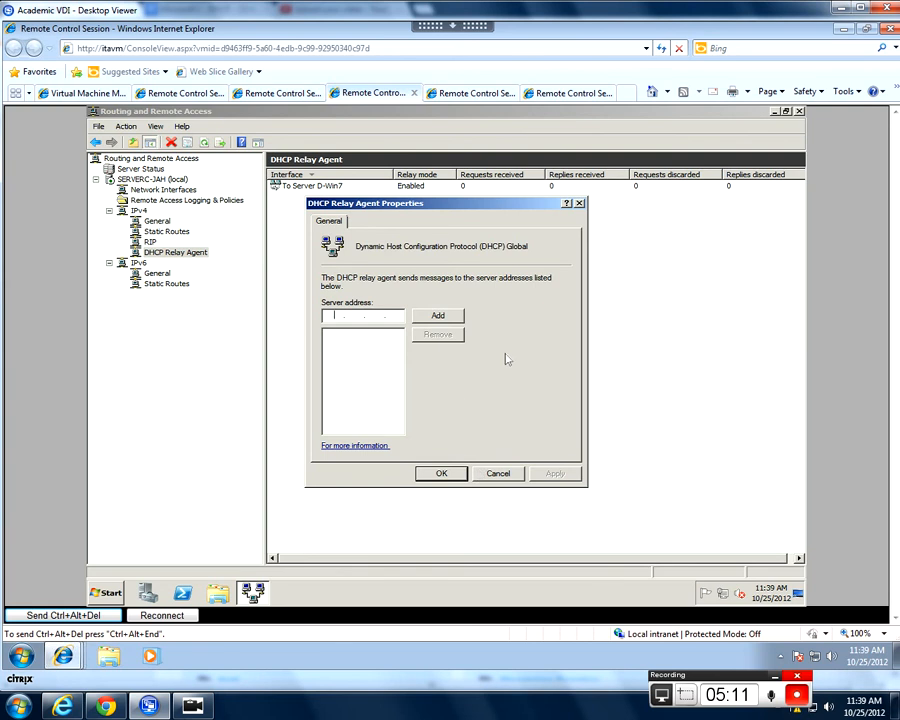
click(63, 615)
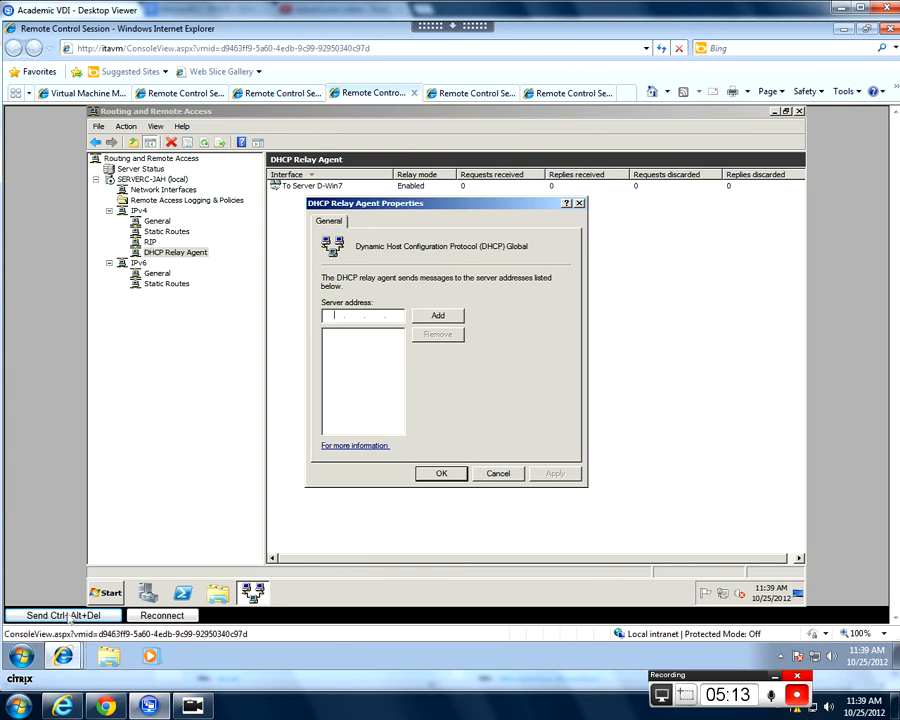
click(446, 483)
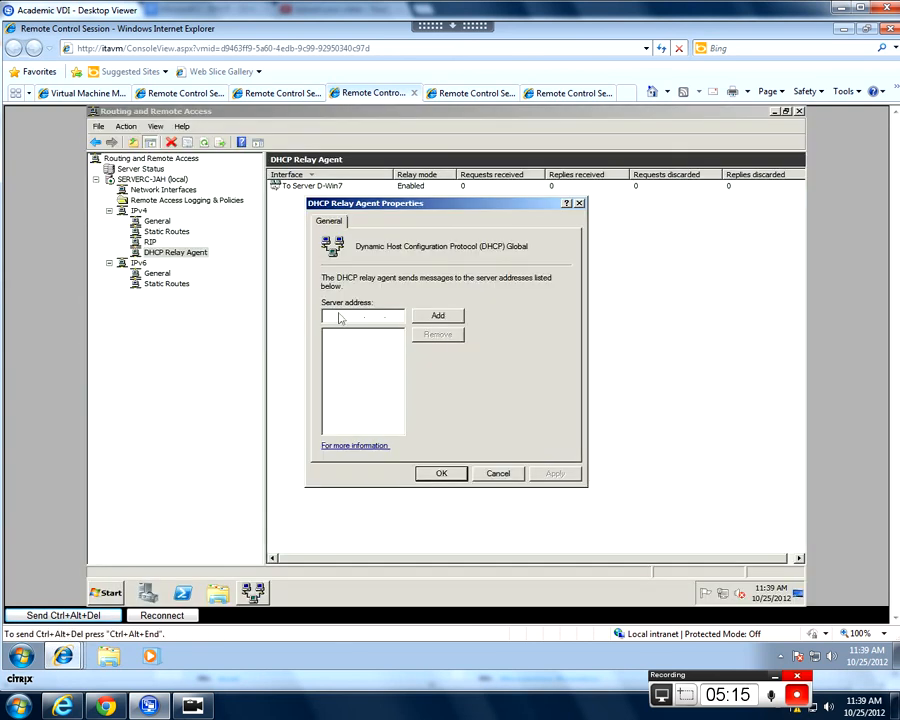
key(End)
text(68.55.33)
click(435, 316)
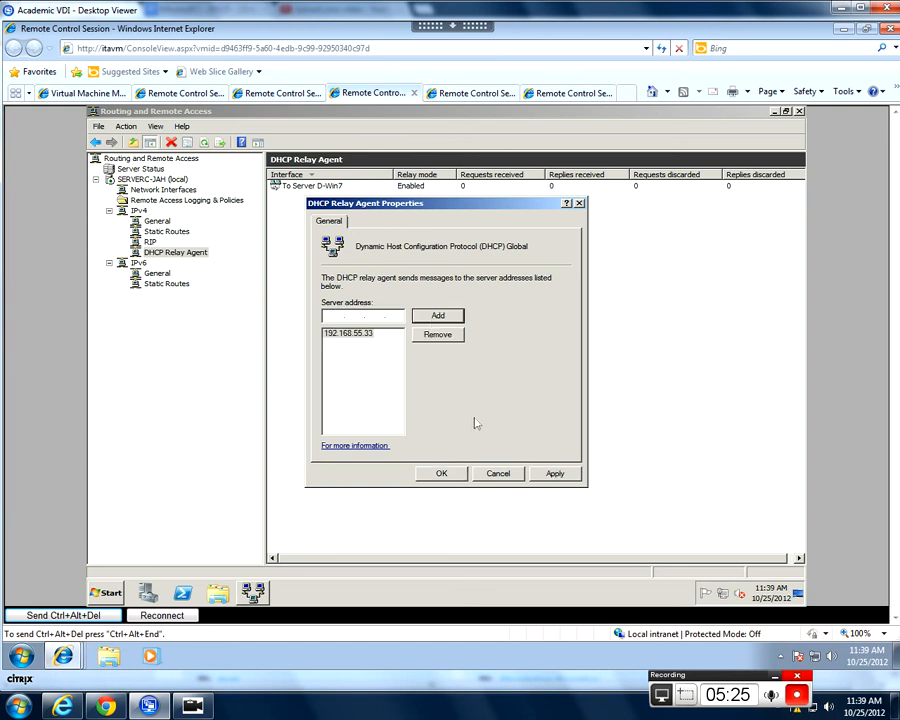
click(441, 473)
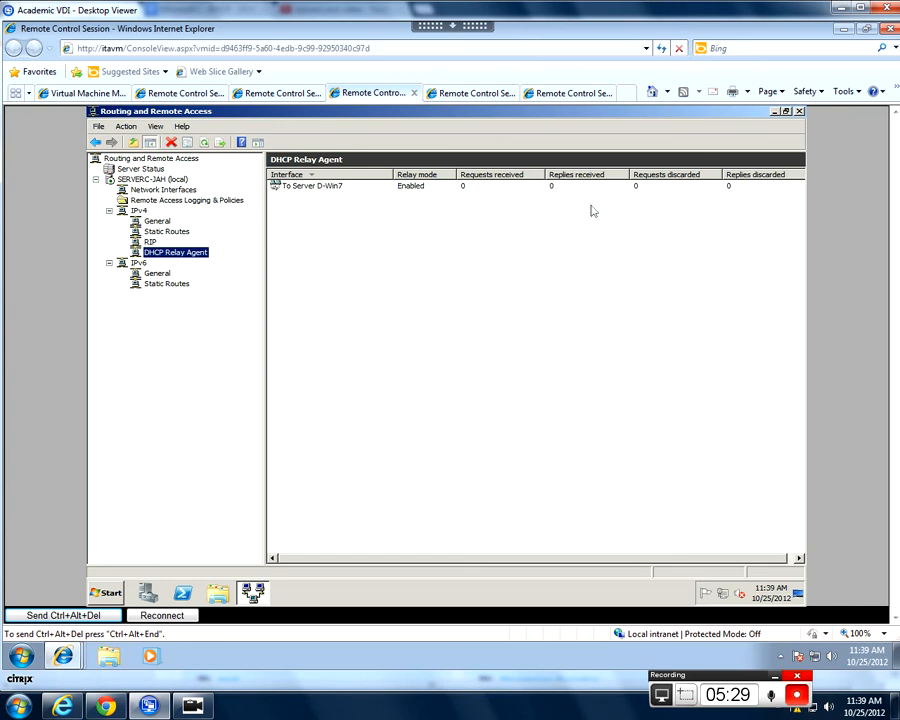
click(799, 111)
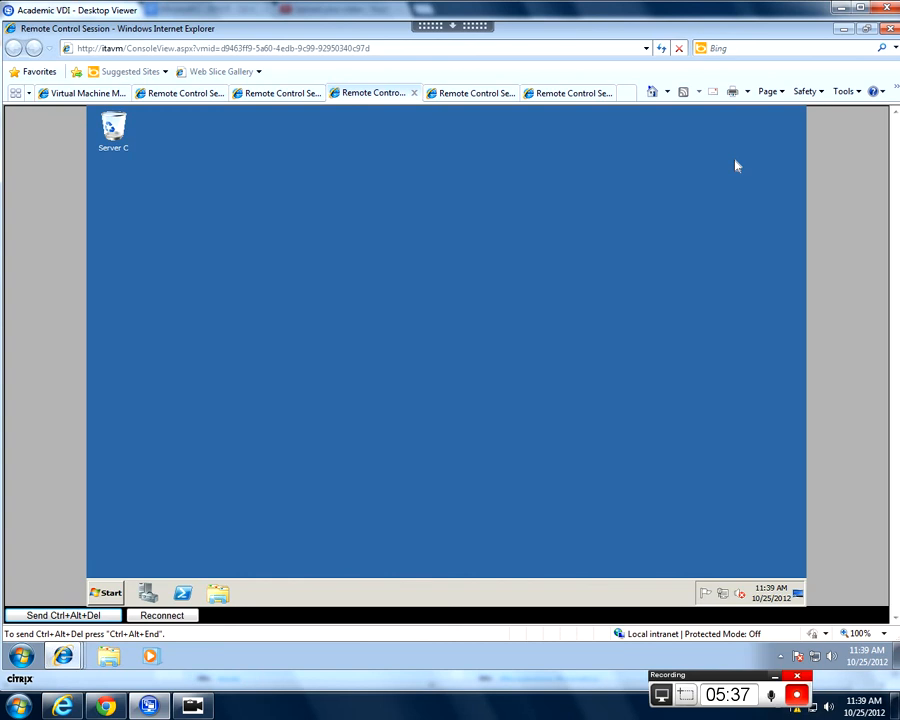
- Return to the DHCP server's session and activate the 7 Support scope
click(186, 93)
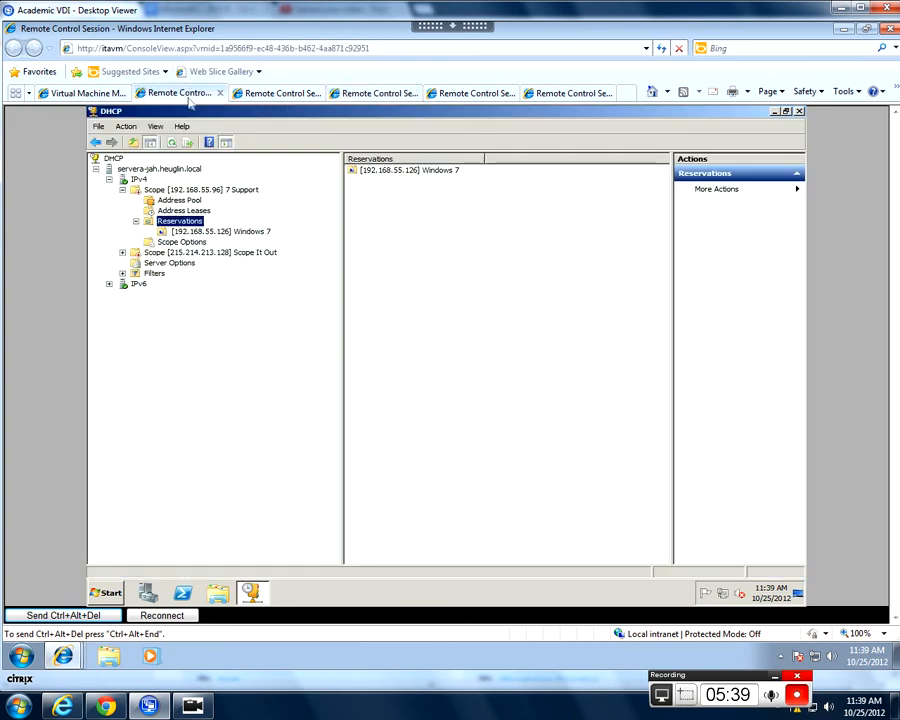
right_click(194, 191)
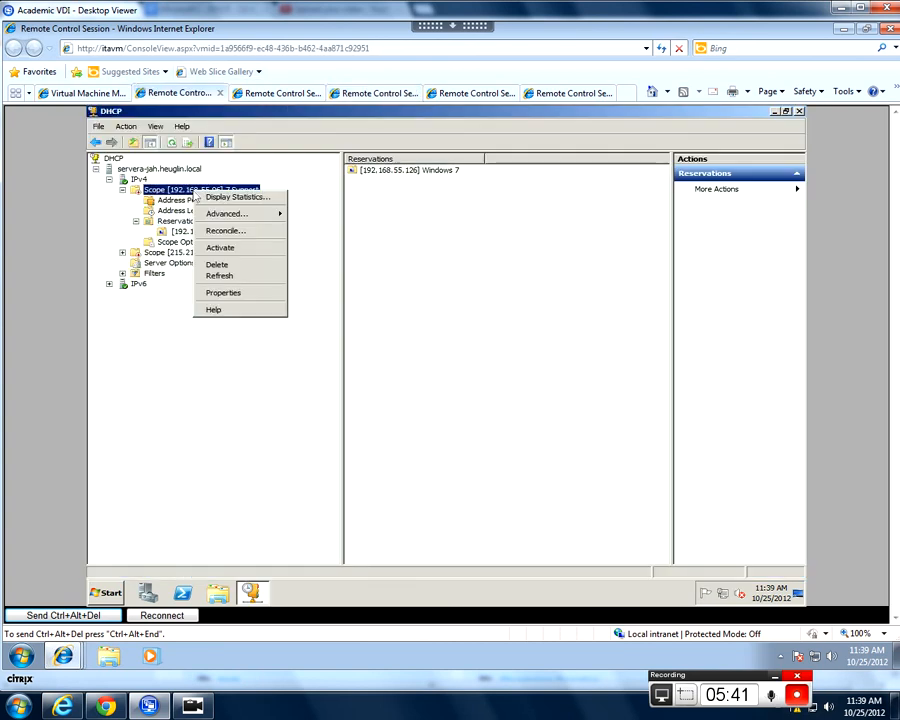
click(221, 250)
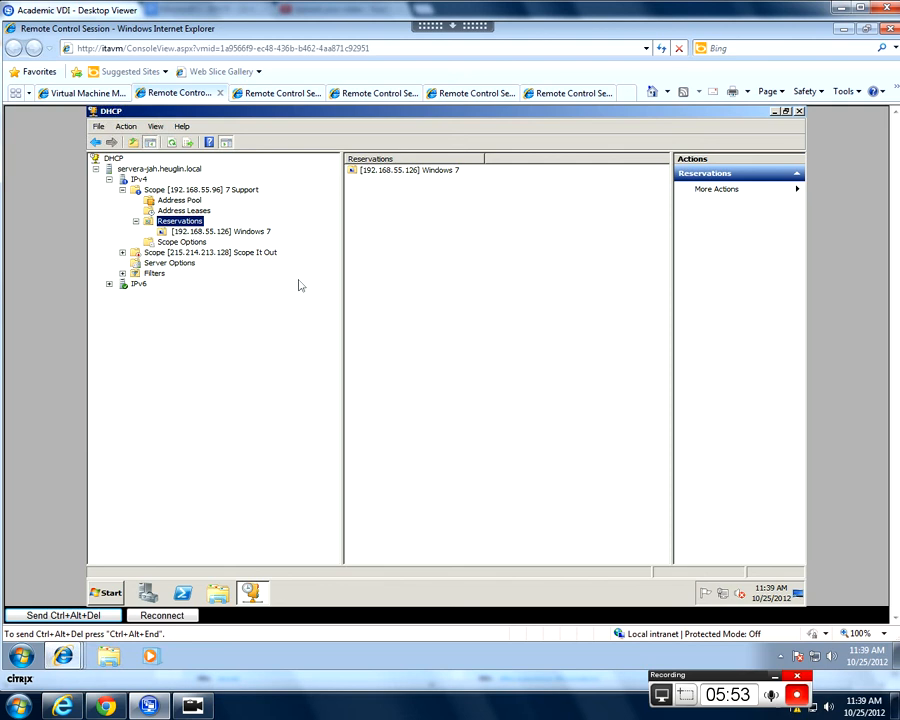
- Switch to the Windows 7 client's session, close its command prompt, and open the properties of the To Server C network connection
click(540, 93)
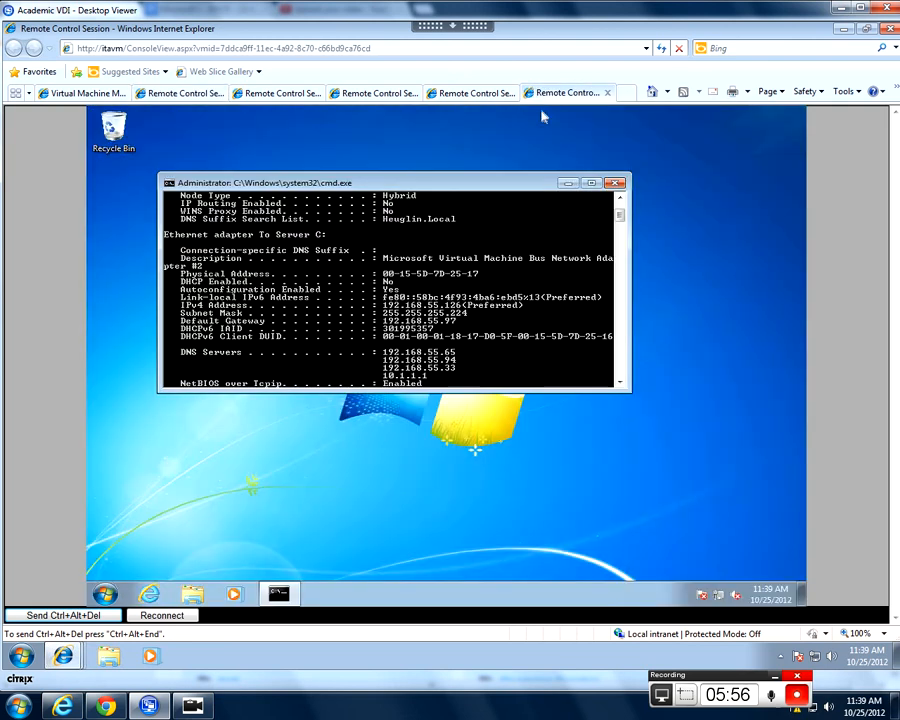
click(615, 183)
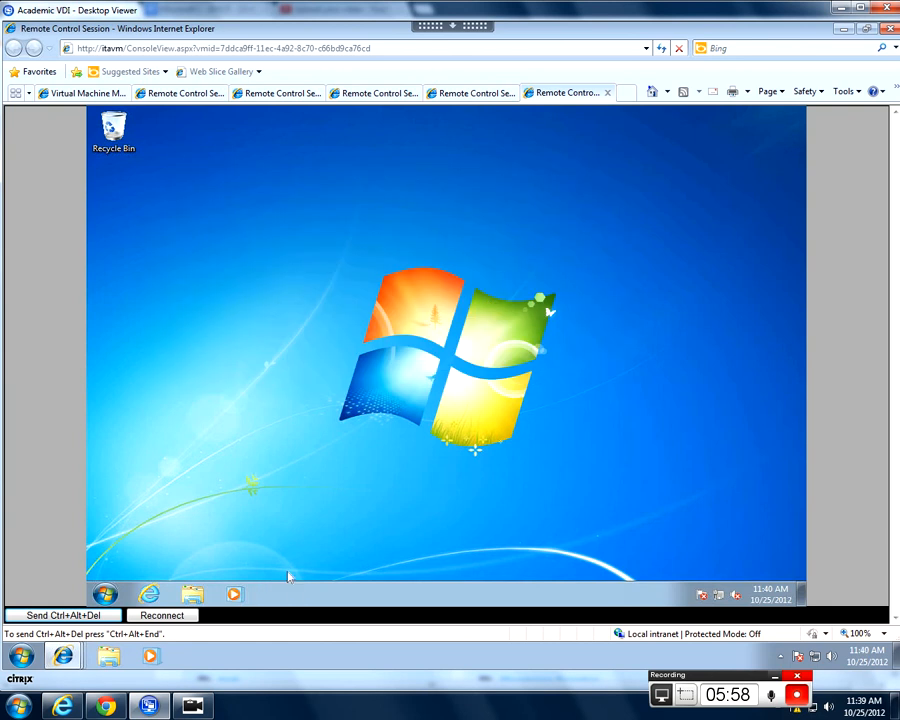
click(719, 594)
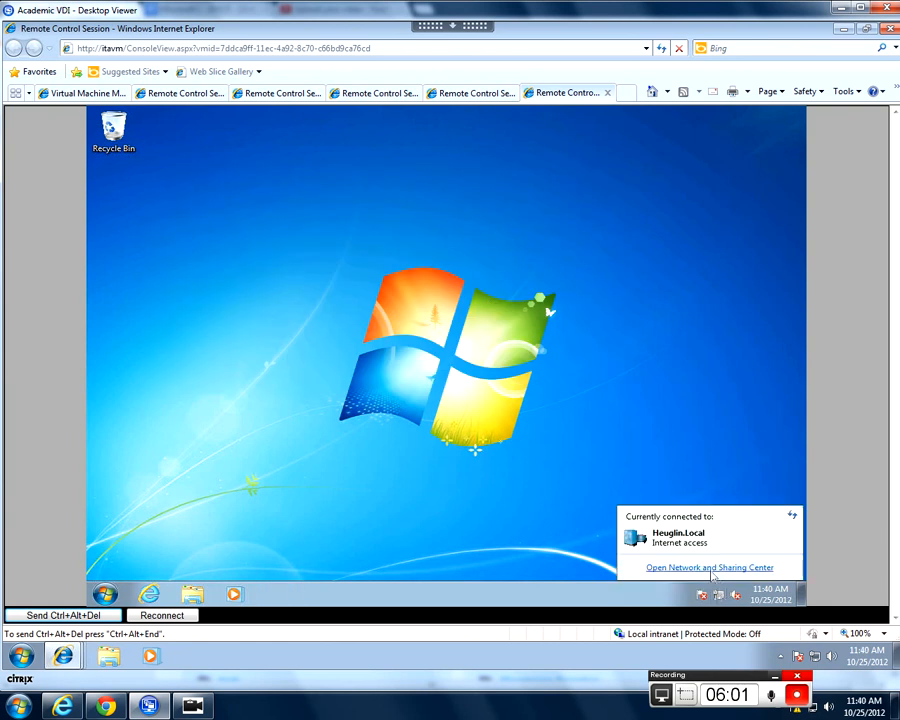
click(711, 568)
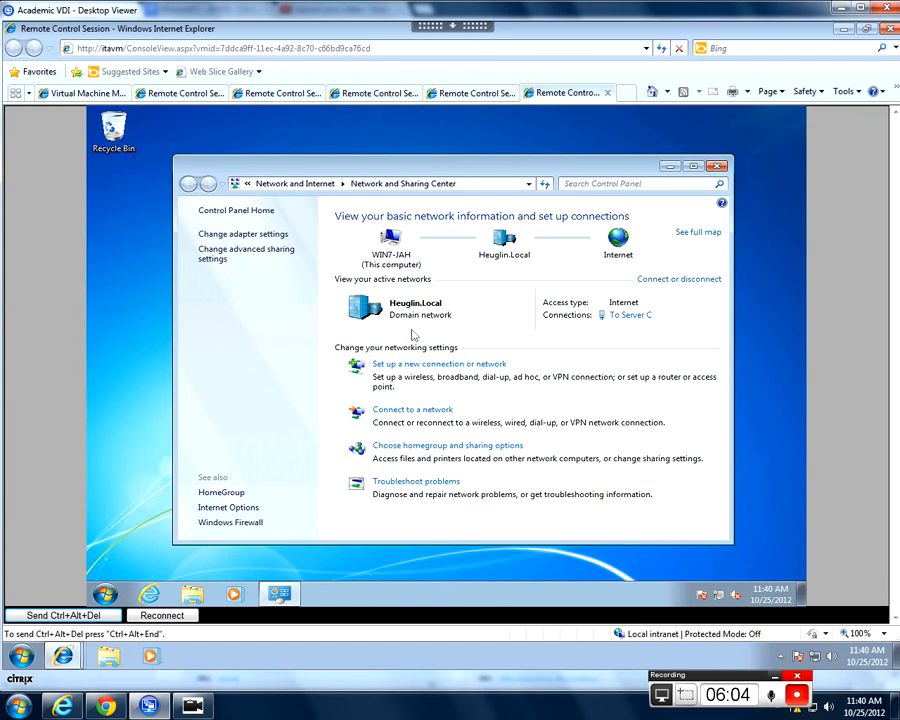
click(245, 234)
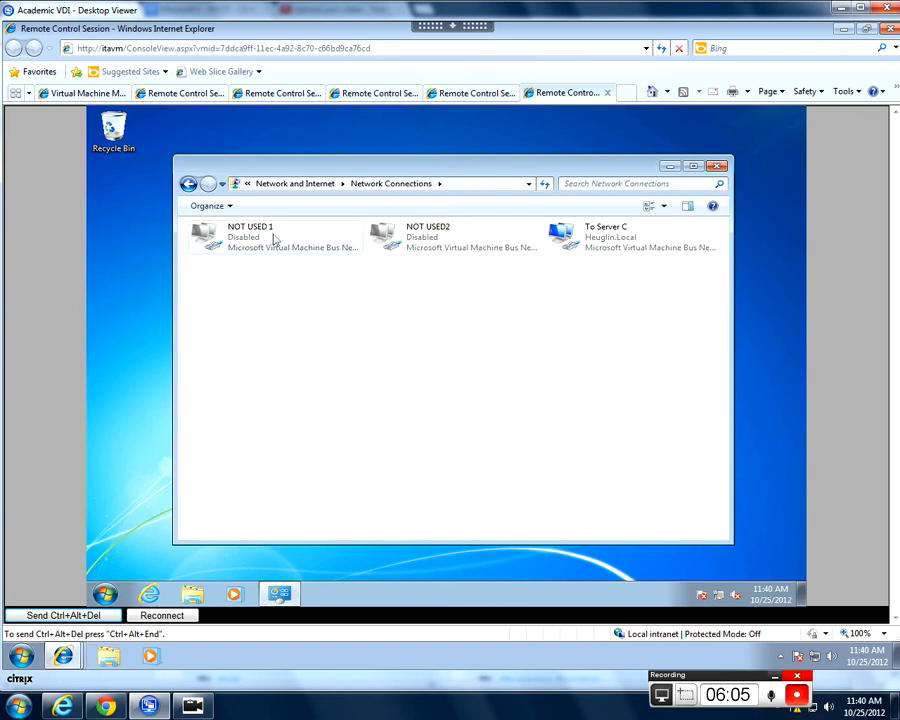
right_click(613, 245)
click(625, 371)
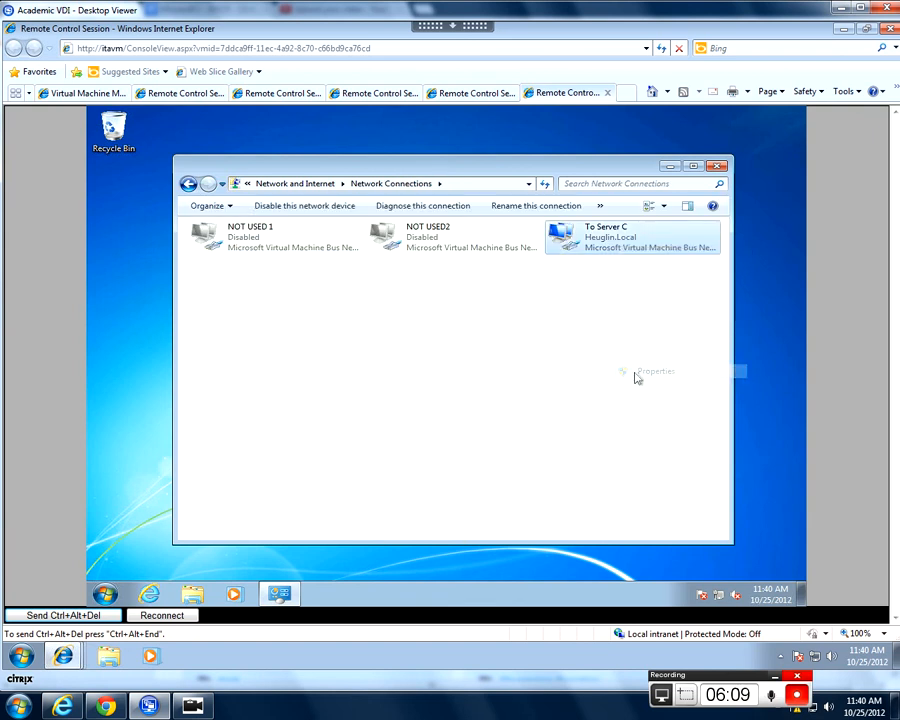
- Set the To Server C connection's IPv4 properties to obtain its IP and DNS server addresses automatically, then close Network Connections
double_click(305, 366)
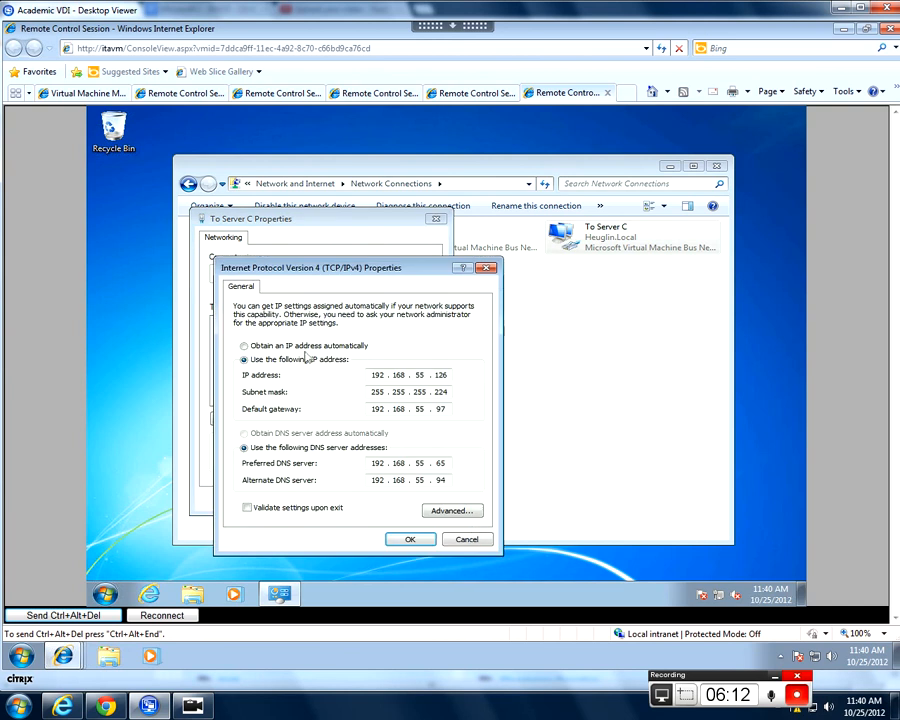
click(246, 345)
click(244, 433)
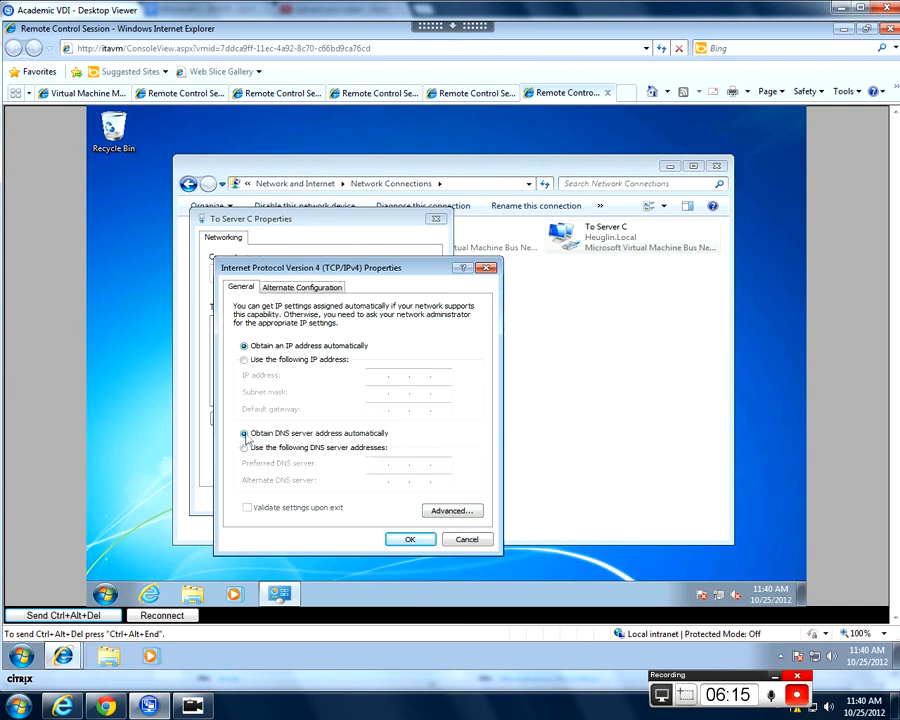
click(407, 541)
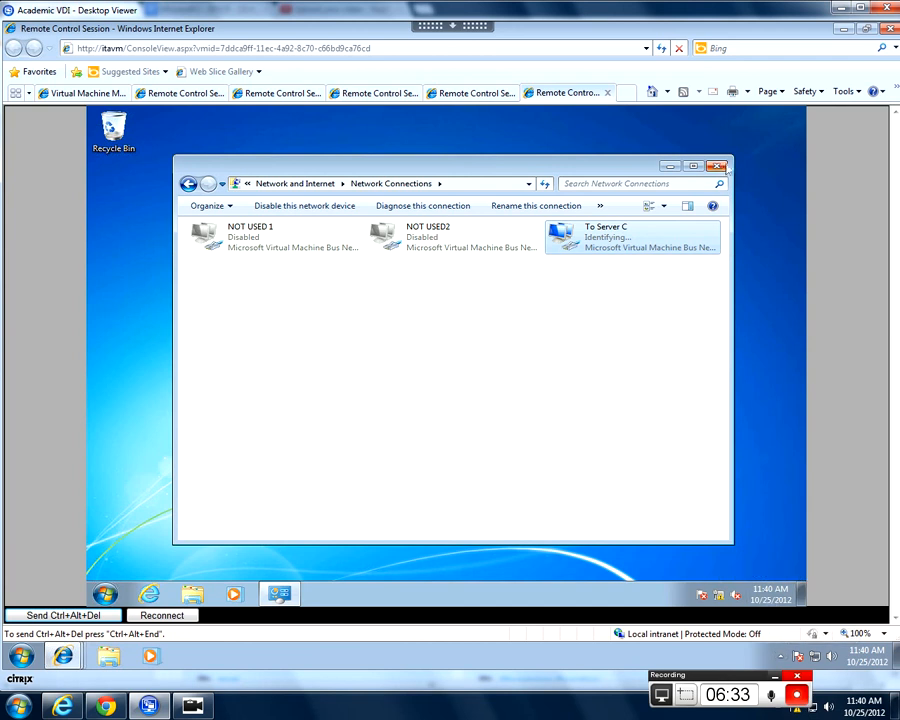
click(718, 166)
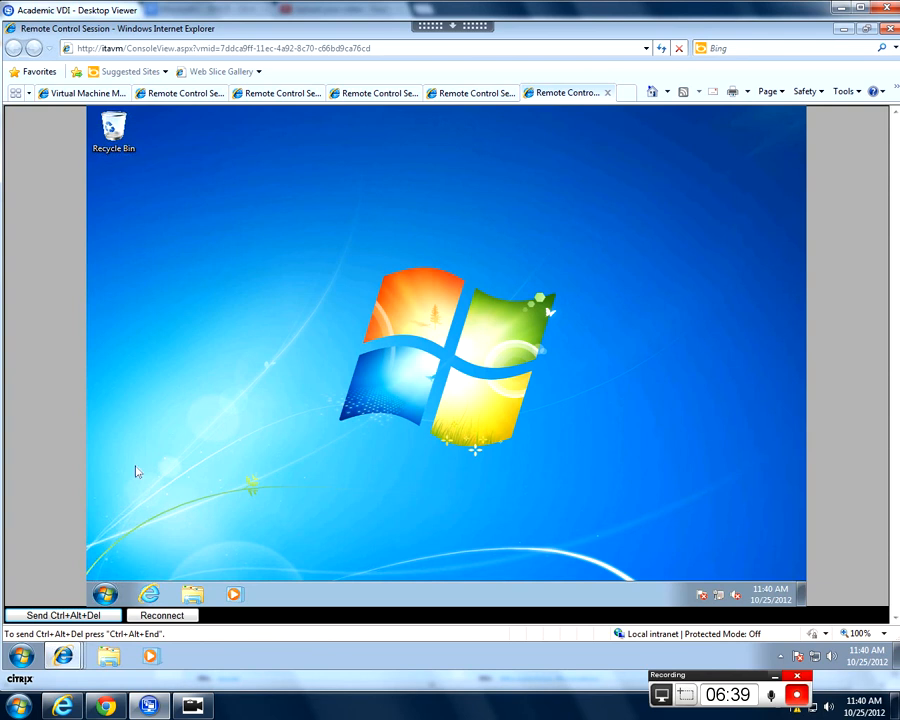
click(105, 594)
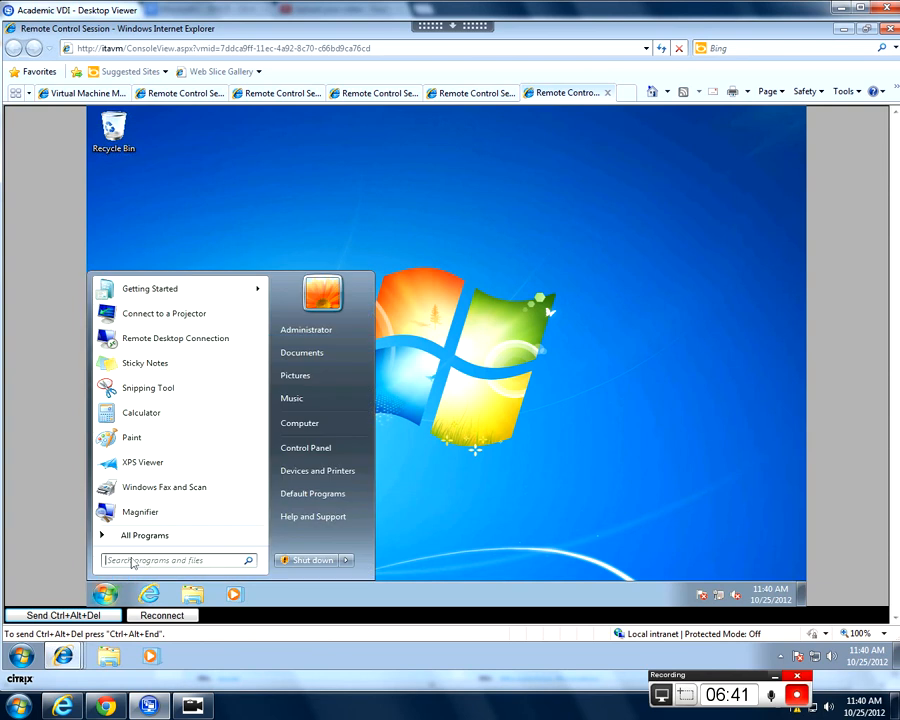
text(cmd)
key(Return)
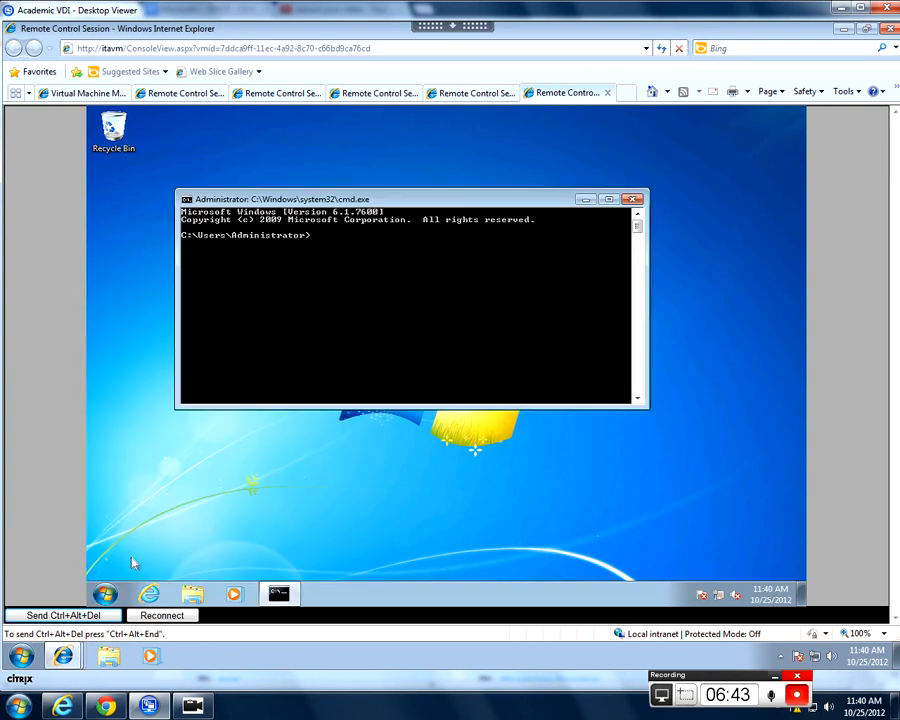
text(cd\cls)
key(Return)
text(cl)
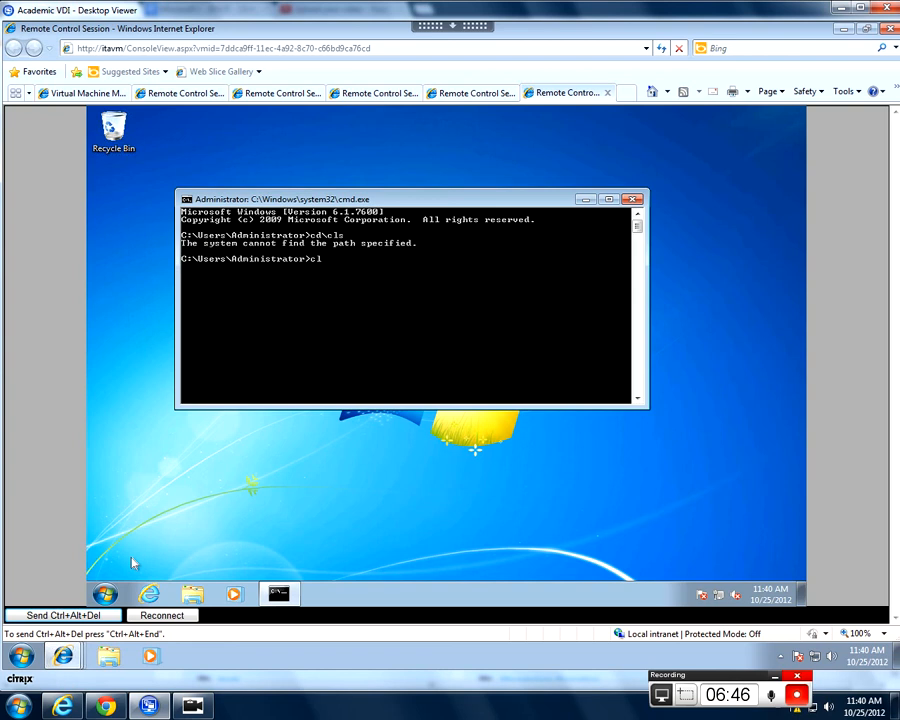
text(s)
key(Return)
text(cd\)
key(Return)
text(cls)
key(Return)
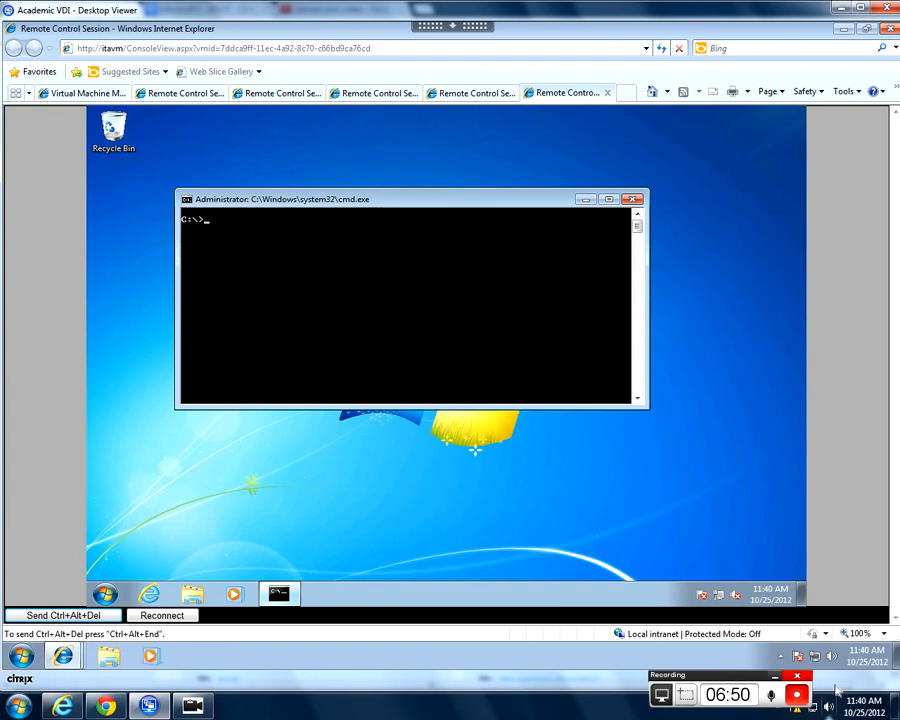
- Open a new command prompt on the Windows 7 client, change to the C:\ root and clear the screen
click(105, 594)
text(cmd)
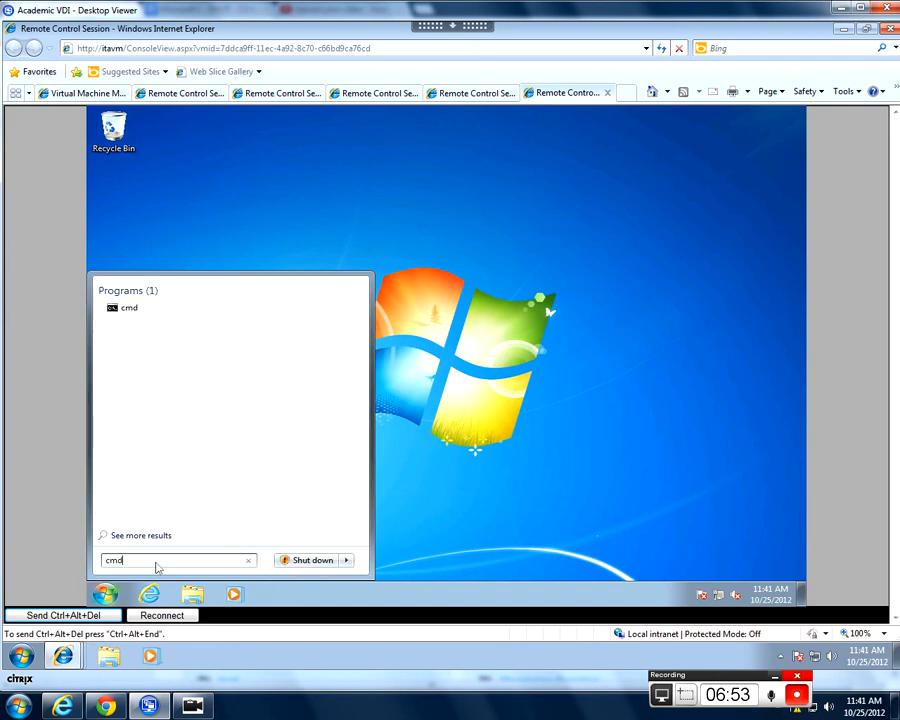
key(Return)
text(cd\)
key(Return)
text(cls)
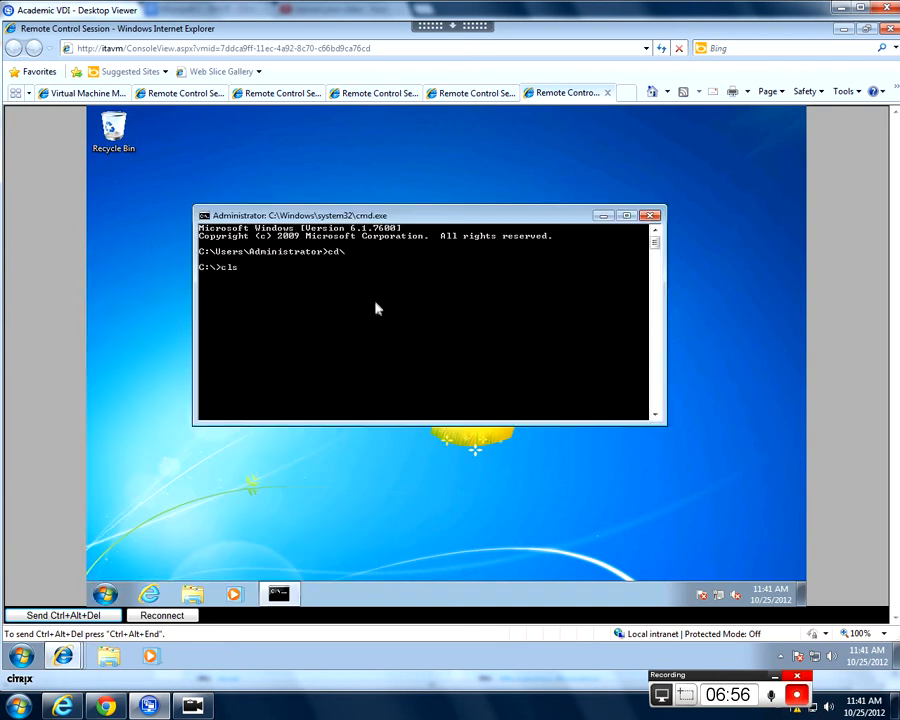
key(Return)
- Run ipconfig /all, check the To Server C adapter's address, gateway, DHCP server and lease details, then close the command prompt
text(ipcon)
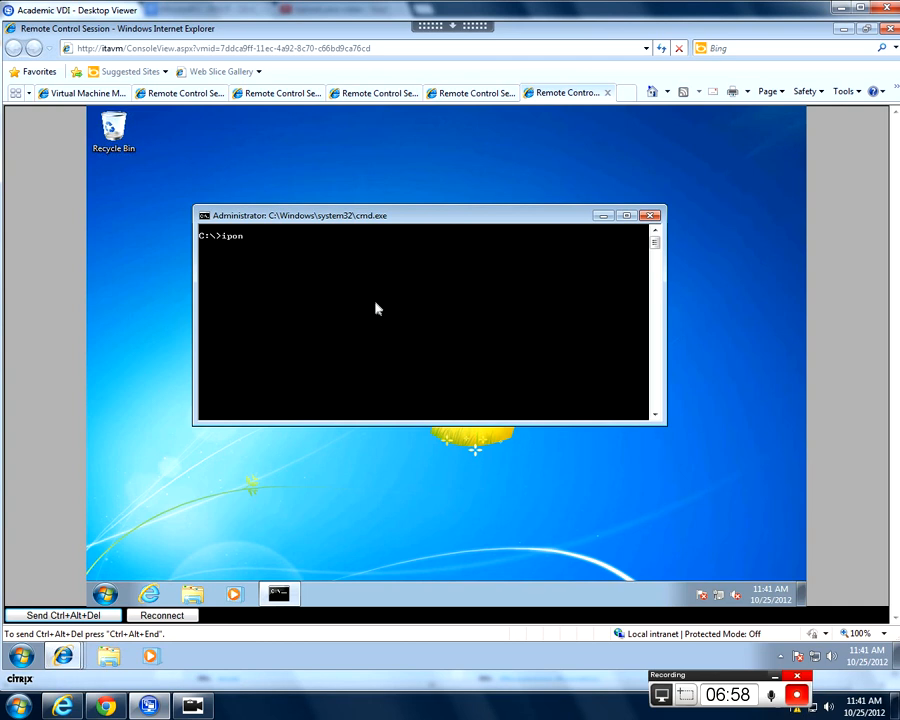
text(fig /all)
key(Return)
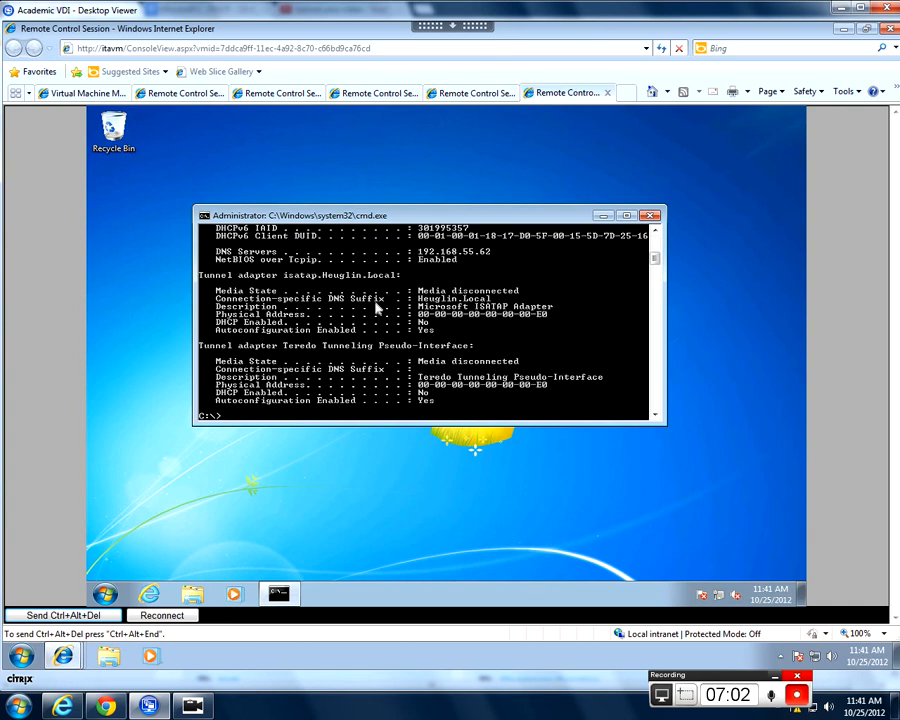
mouse_move(656, 260)
mouse_down()
mouse_move(656, 233)
mouse_move(656, 247)
mouse_up()
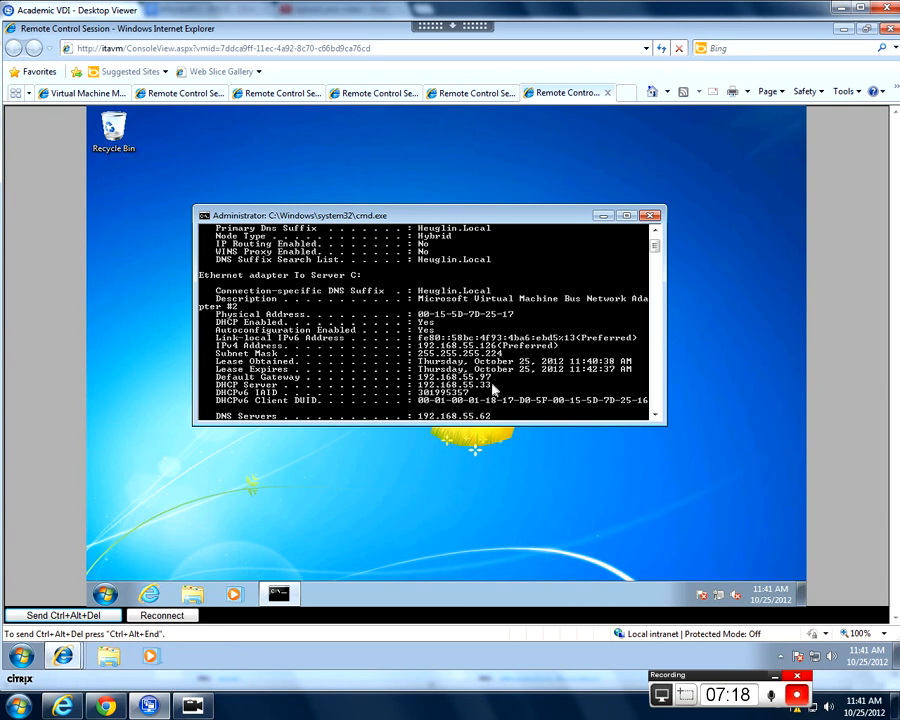
drag(656, 245, 658, 240)
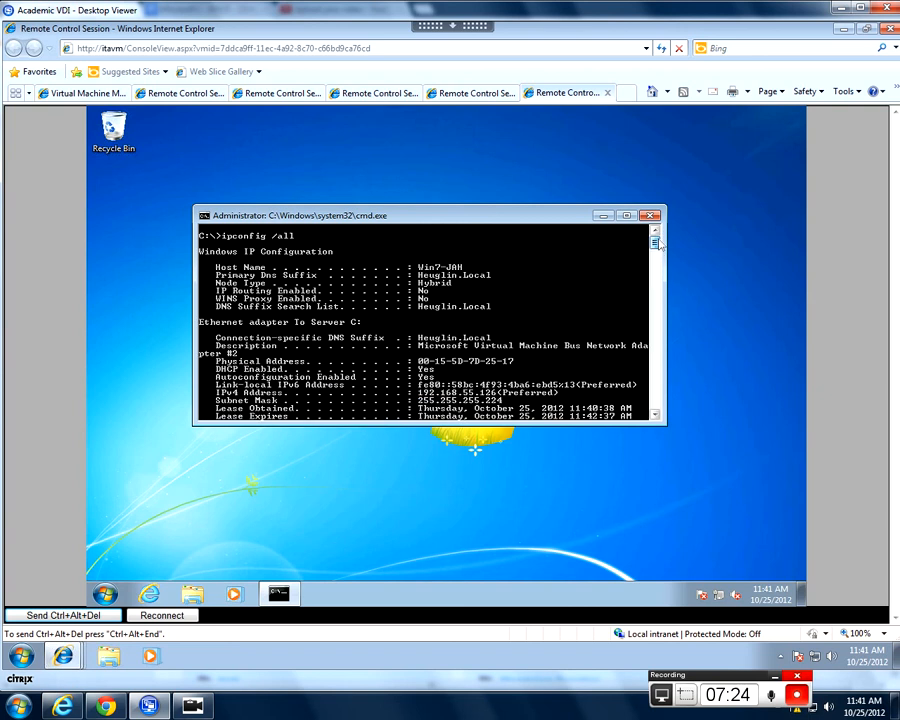
click(651, 216)
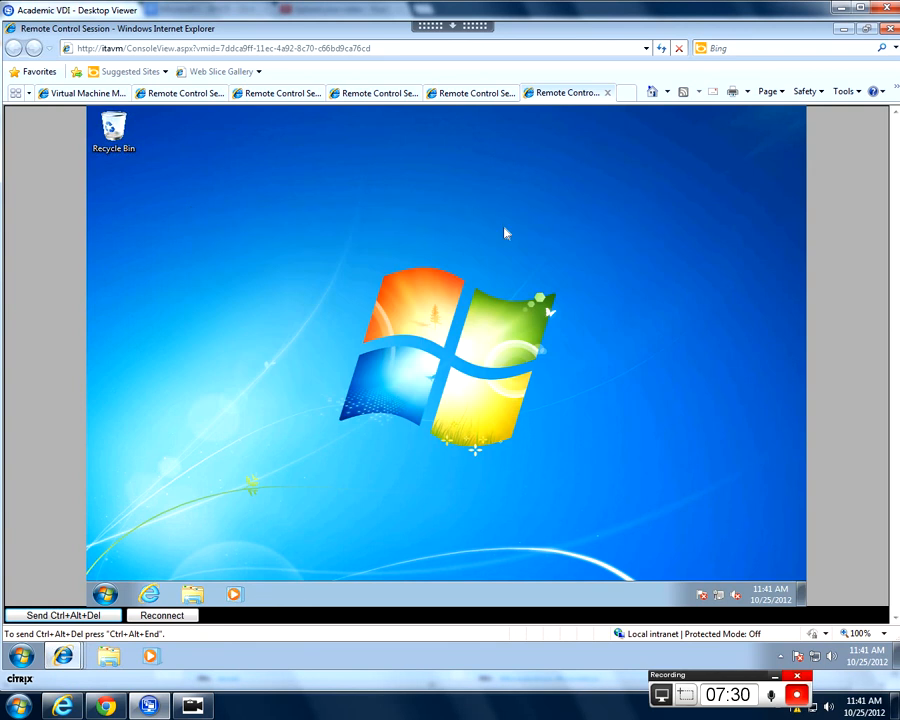
- Run ipconfig /all again in a newly opened command prompt on the Windows 7 client
click(105, 594)
click(148, 562)
text(cmd)
key(Return)
text(ipconfig )
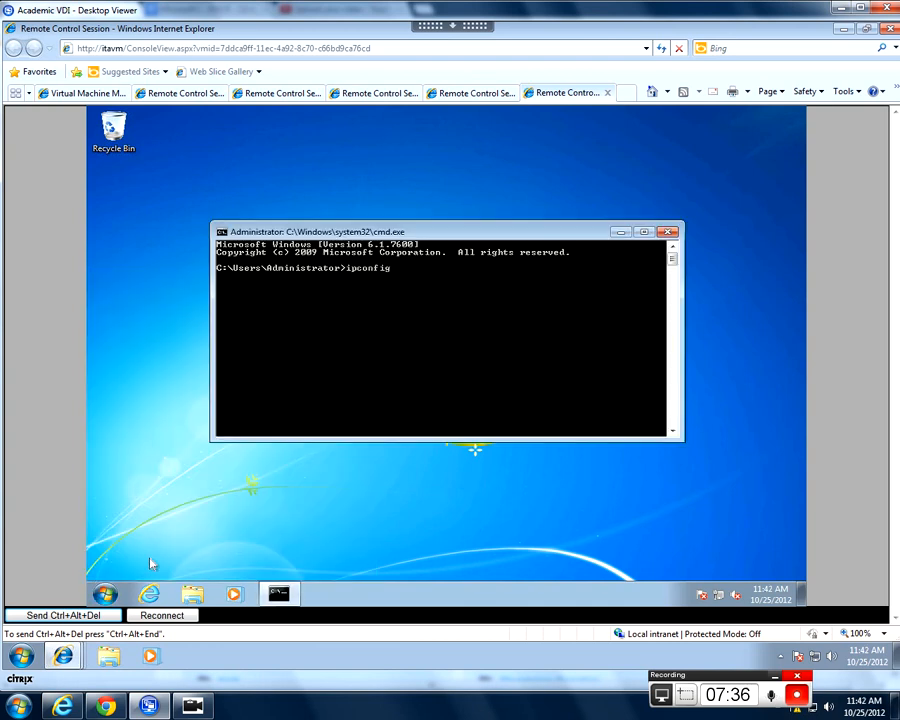
text(/all)
key(Return)
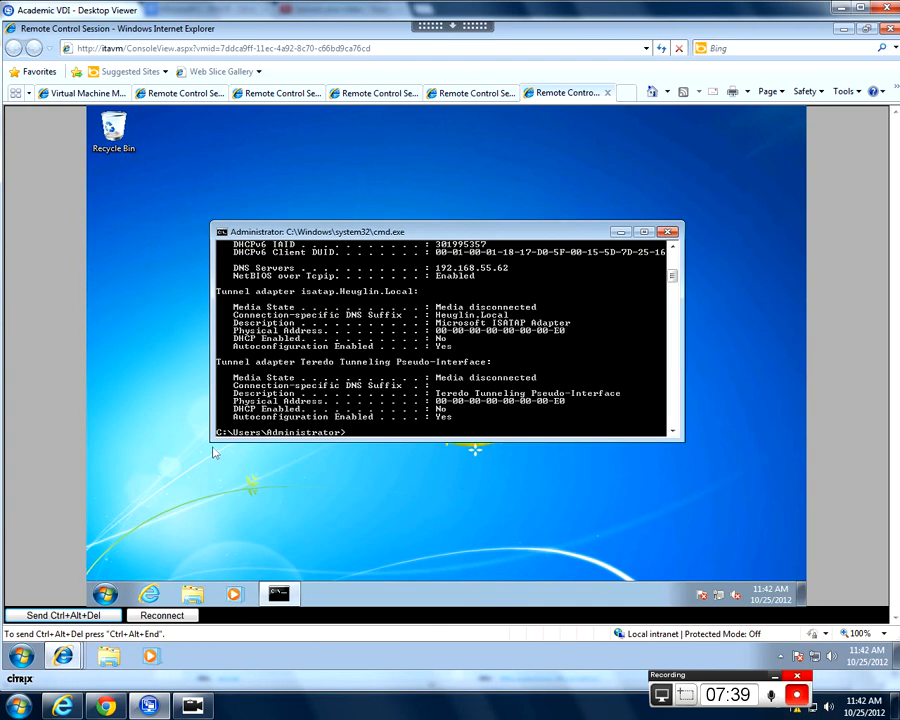
- Maximize the command prompt, examine the To Server C adapter's lease obtained and expiry times, and close it
click(645, 233)
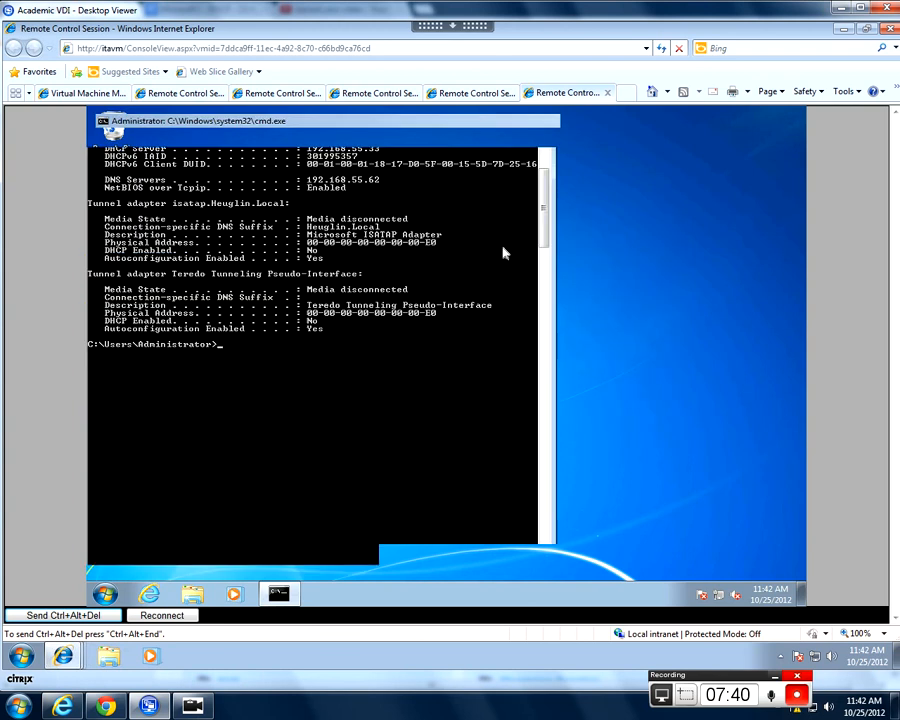
scroll(481, 198, up, 5)
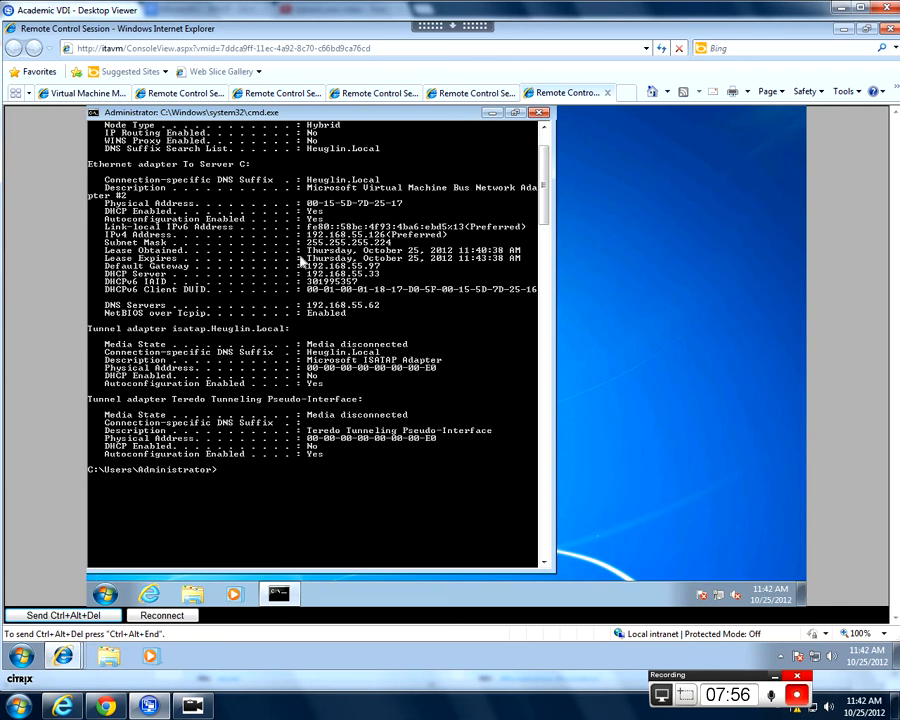
click(540, 113)
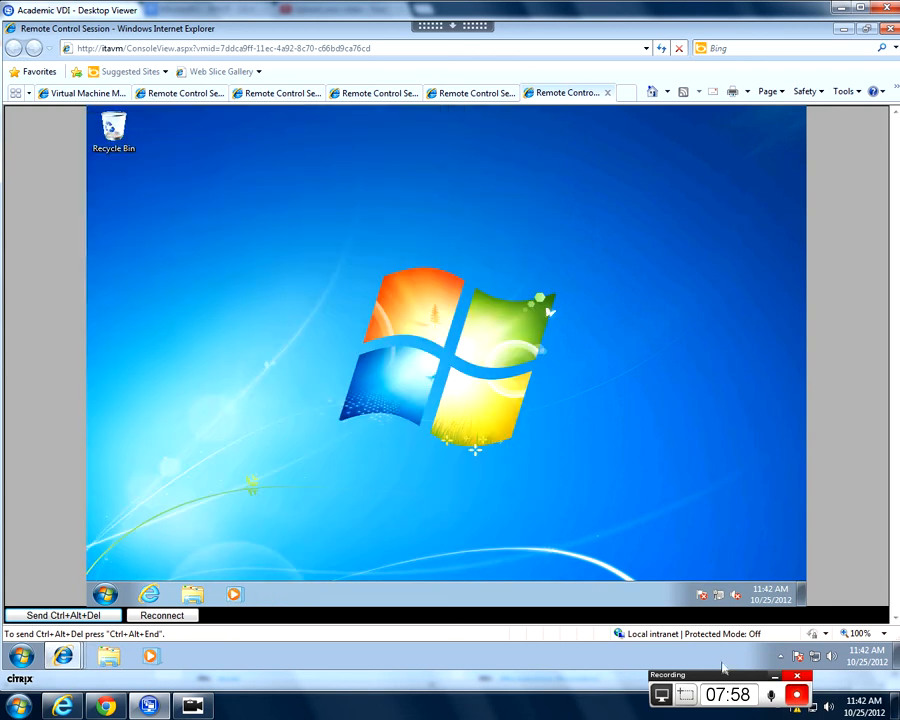